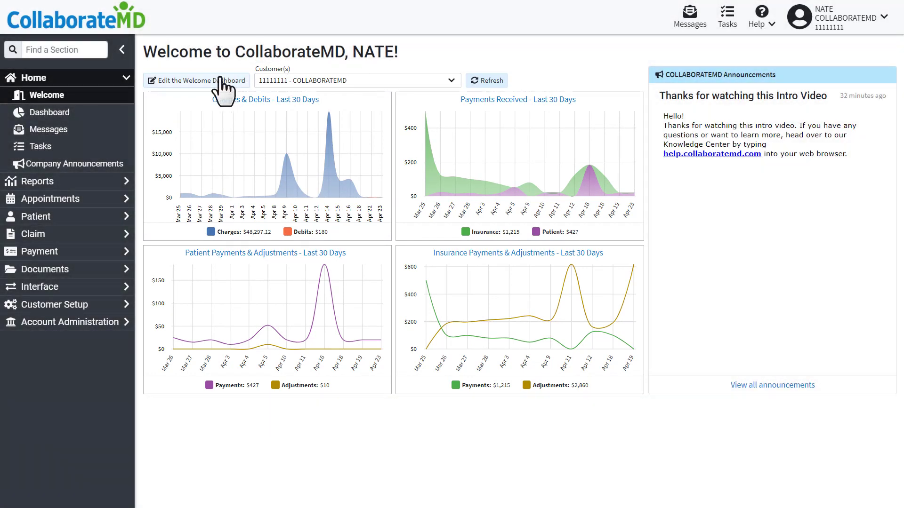
Replace the Charges & Debits gadget with Refunds & Reversals
left_click(217, 81)
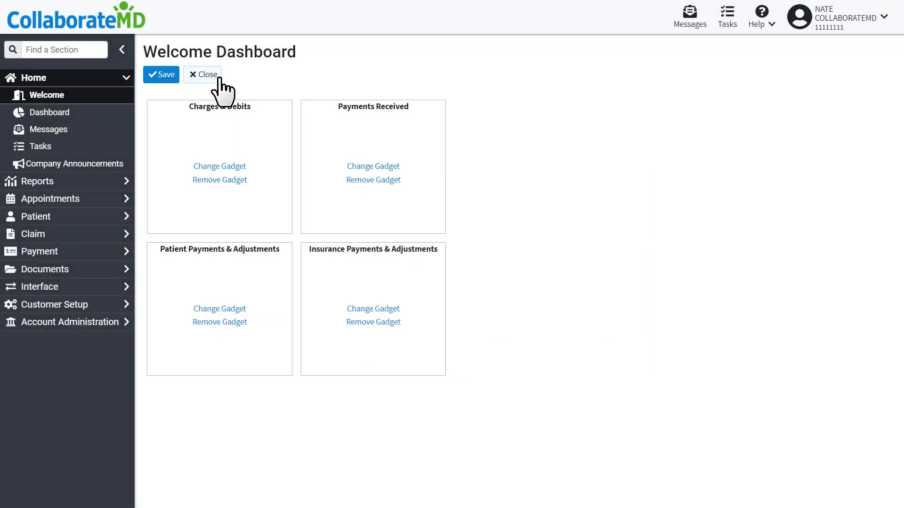
left_click(219, 166)
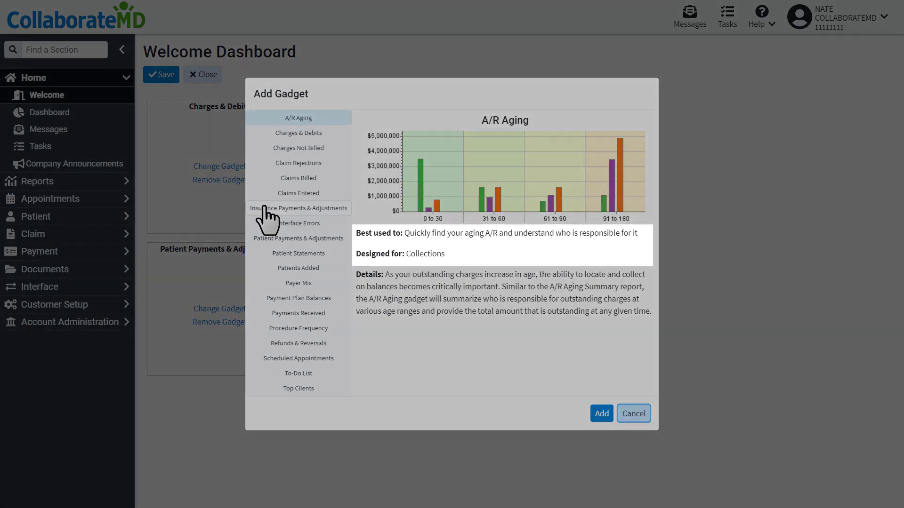
left_click(265, 208)
left_click(282, 284)
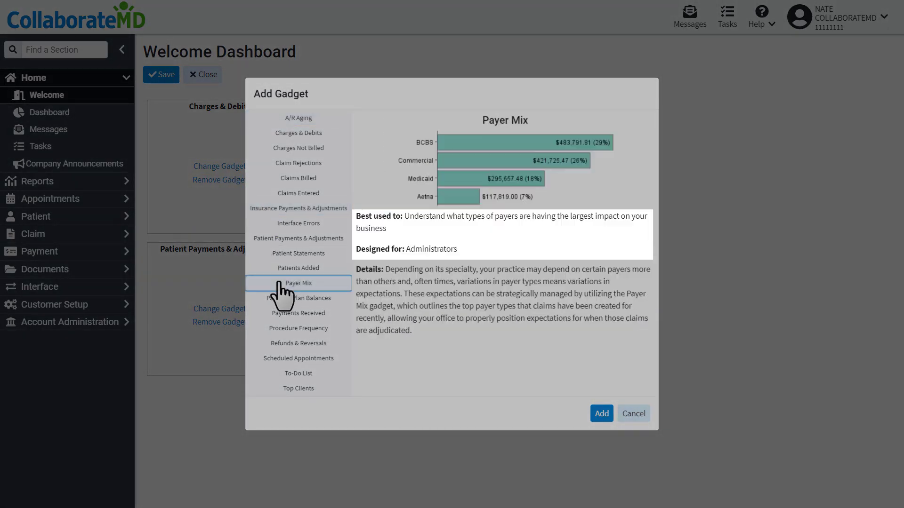
left_click(296, 346)
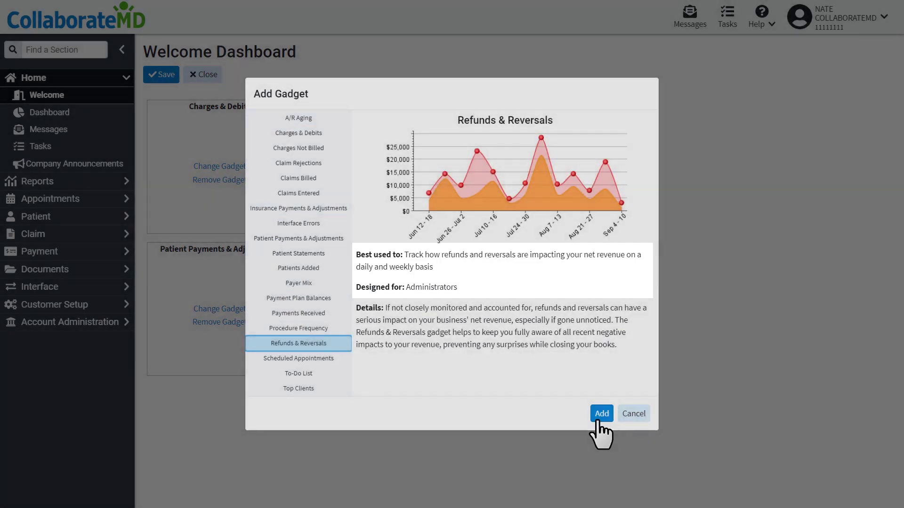
left_click(602, 413)
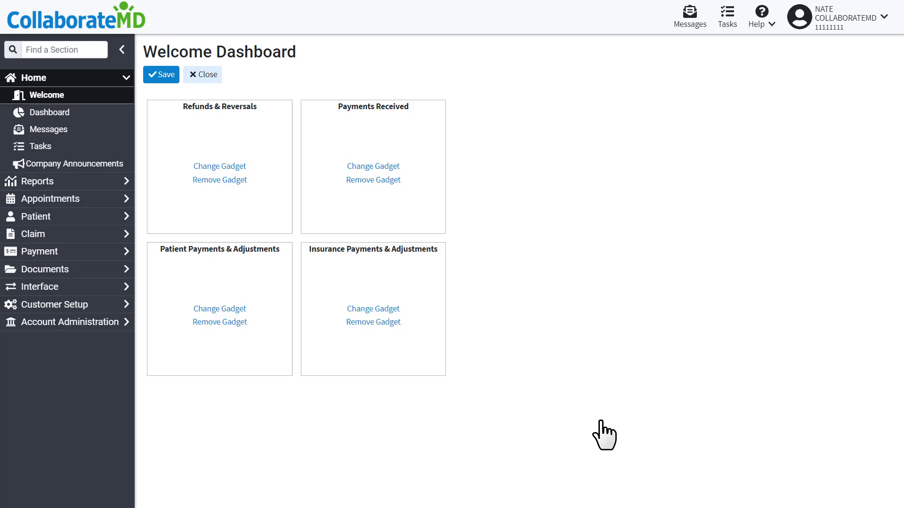
Remove Payments Received, replace Patient Payments with Claims Billed, and save the dashboard
left_click(374, 179)
left_click(220, 309)
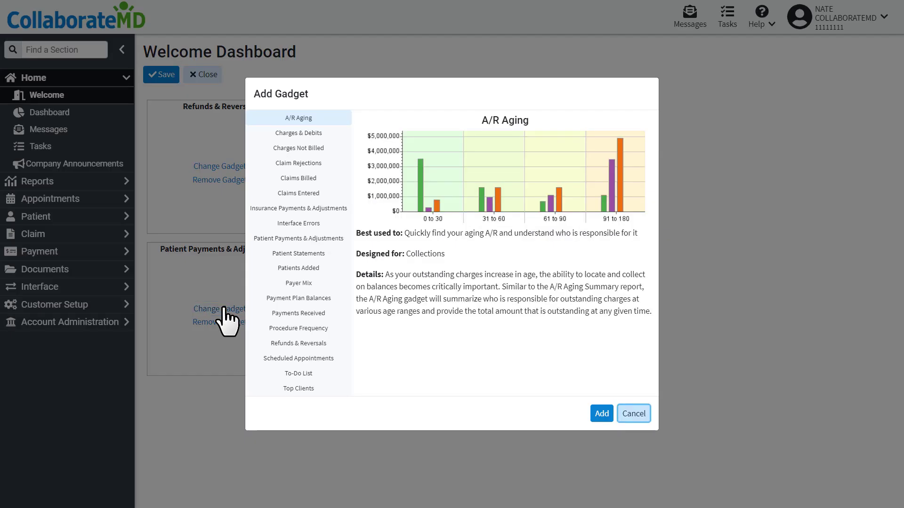
left_click(301, 179)
left_click(601, 413)
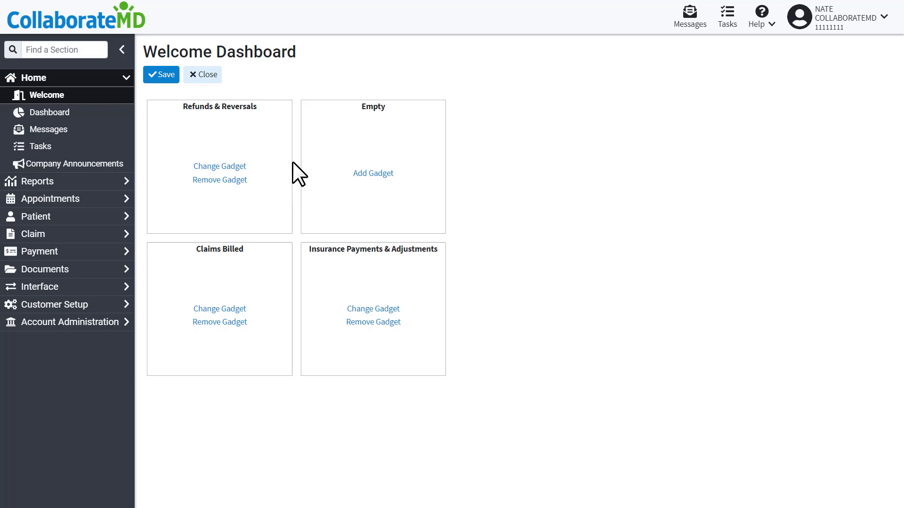
left_click(160, 74)
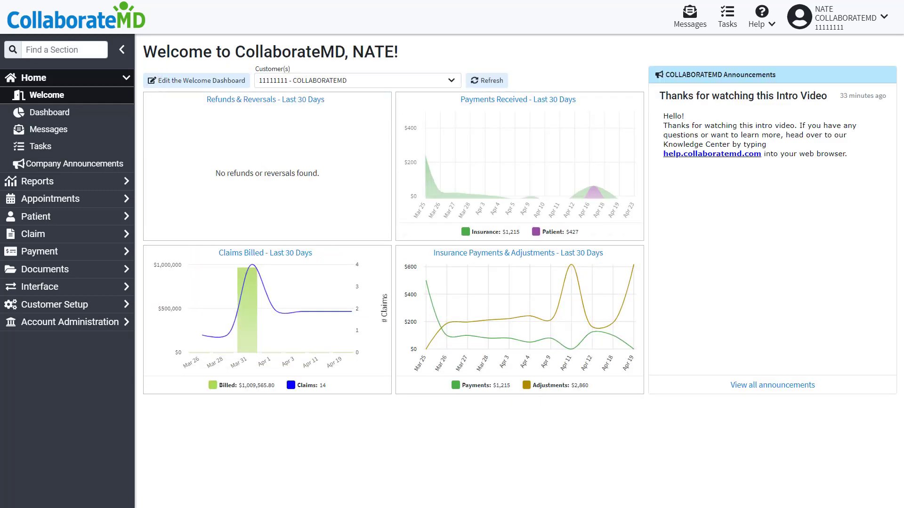
Open the custom dashboards and show Basic Dashboard, then Appointments, then the AR dashboard
left_click(97, 113)
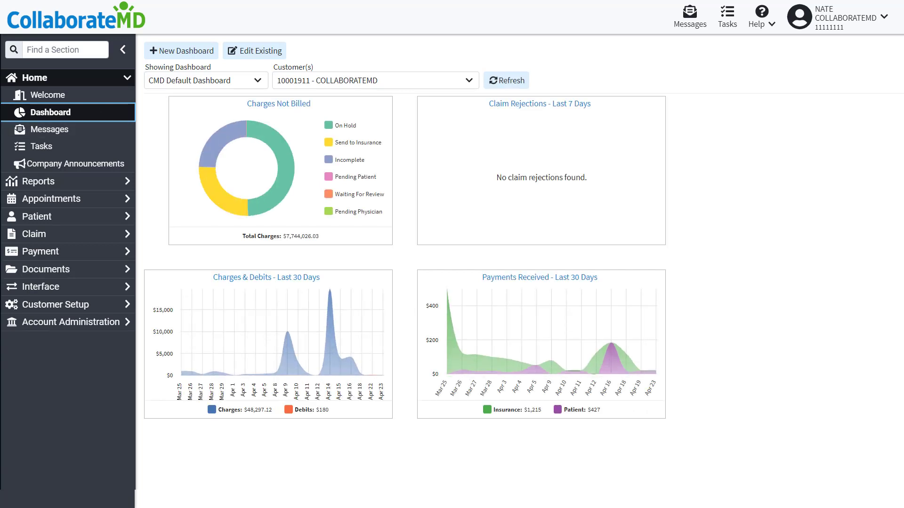
left_click(189, 80)
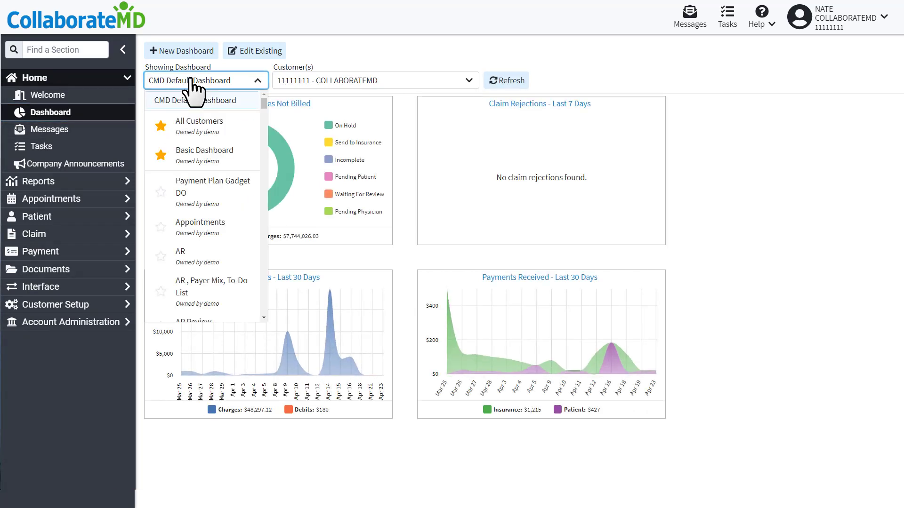
left_click(195, 153)
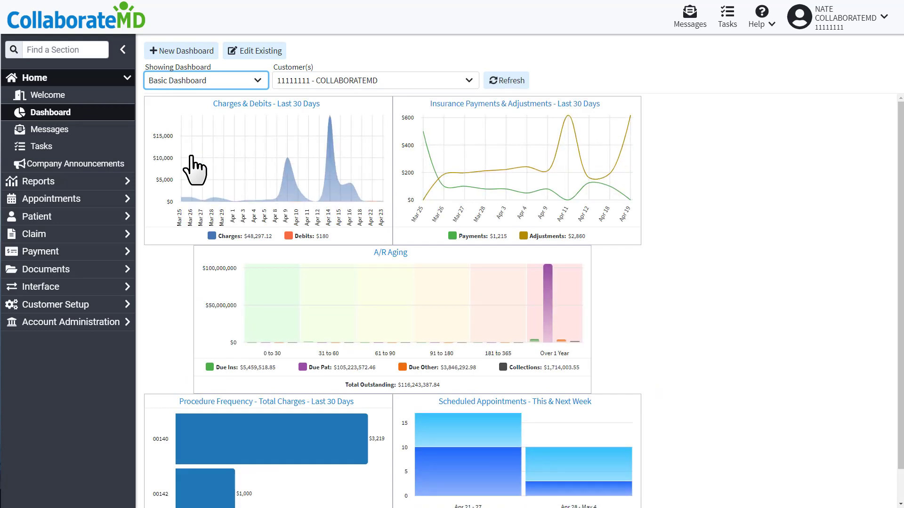
left_click(203, 80)
left_click(209, 220)
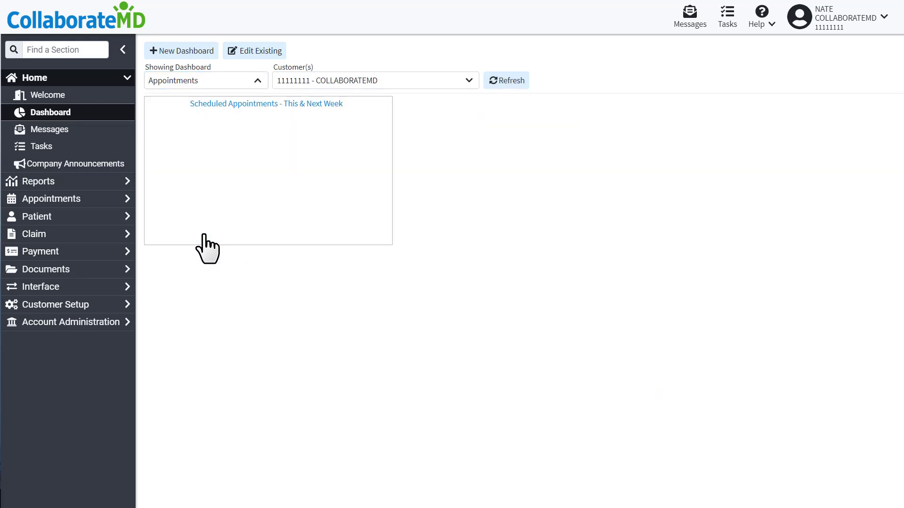
left_click(212, 84)
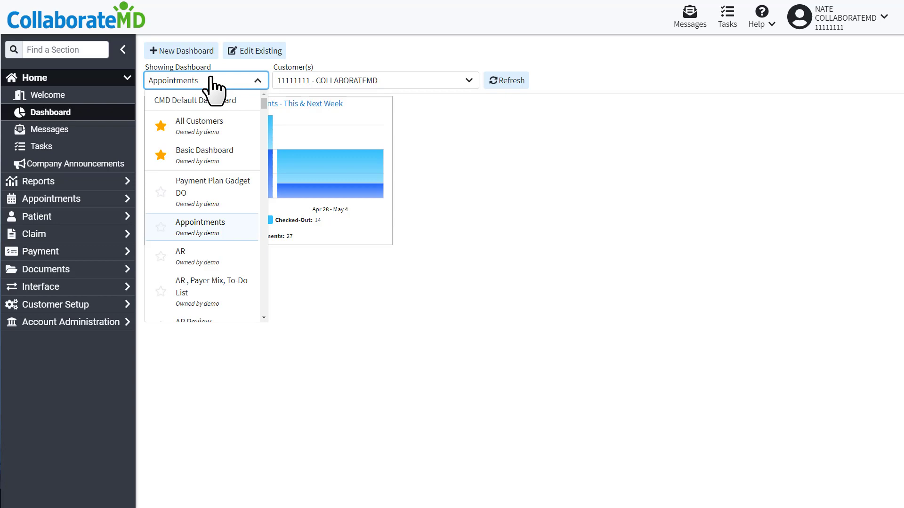
left_click(202, 256)
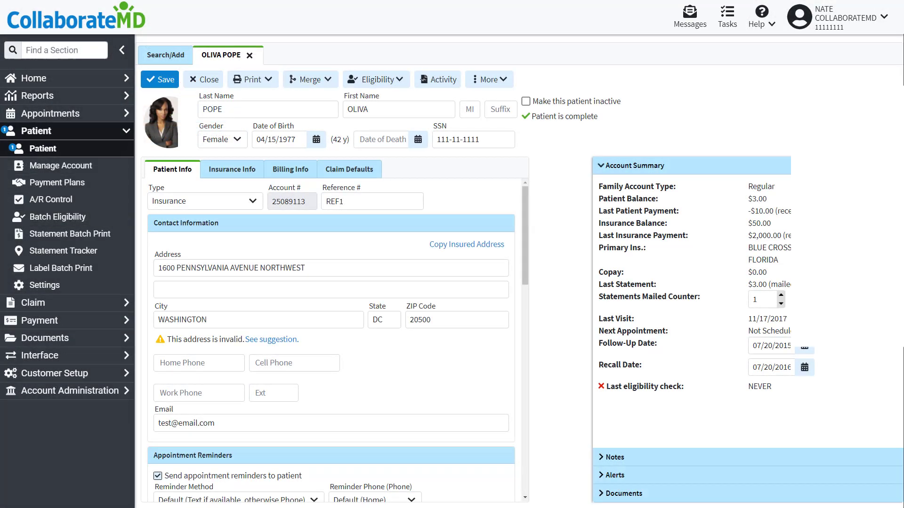
Open the full message inbox and select the referral reminder and the second message
left_click(691, 14)
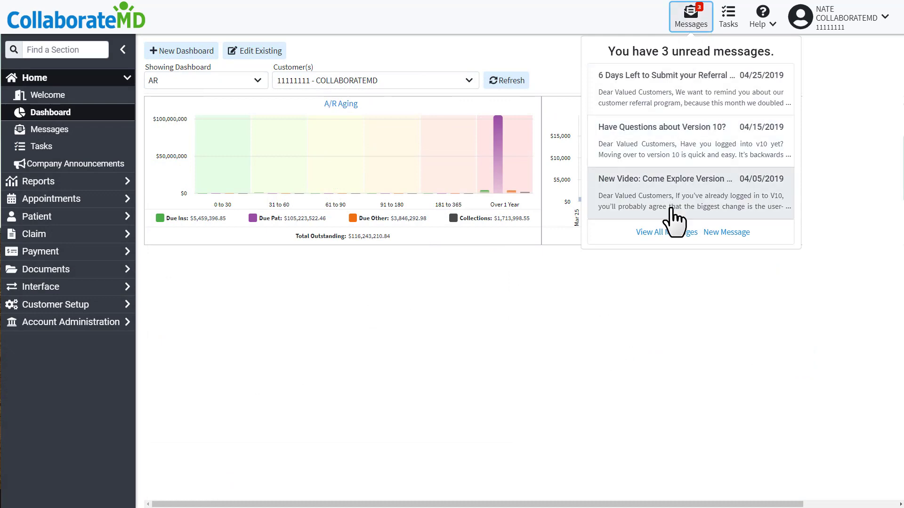
left_click(667, 232)
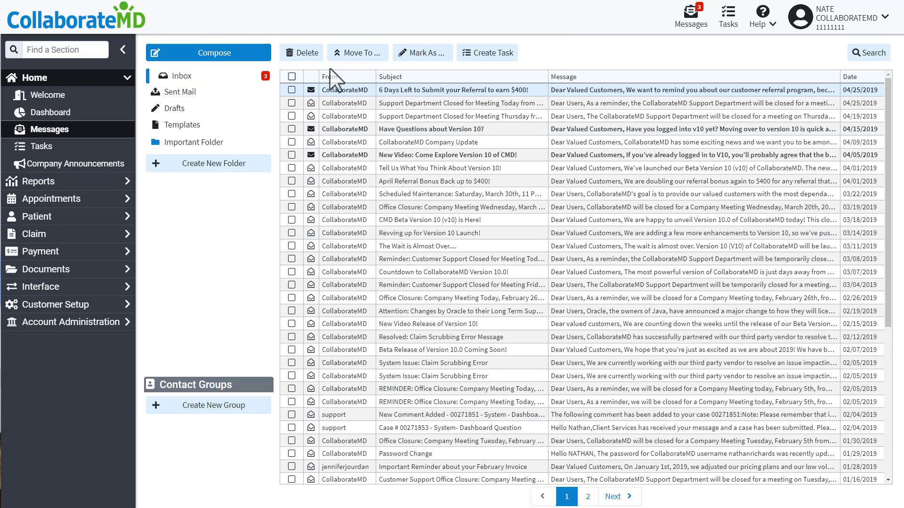
left_click(292, 90)
left_click(292, 103)
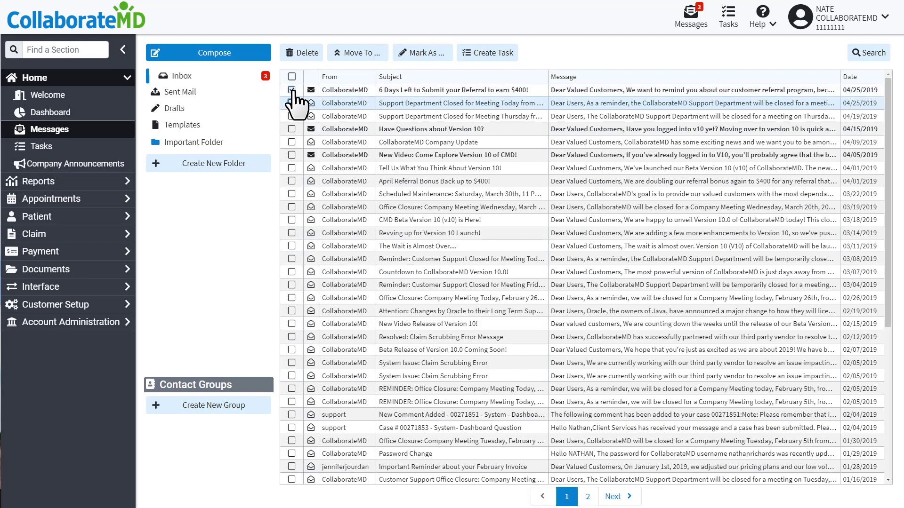
Review the Mark As and Move To options, then go to the task list
left_click(416, 55)
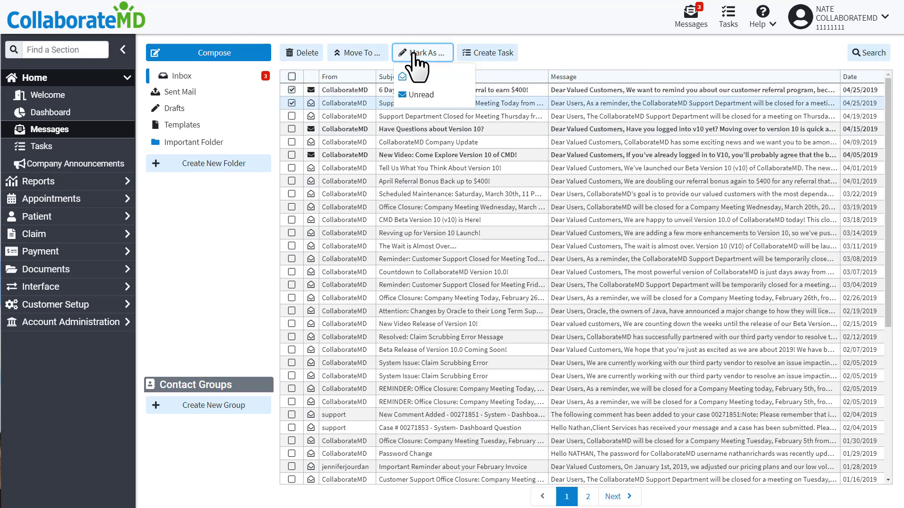
left_click(351, 54)
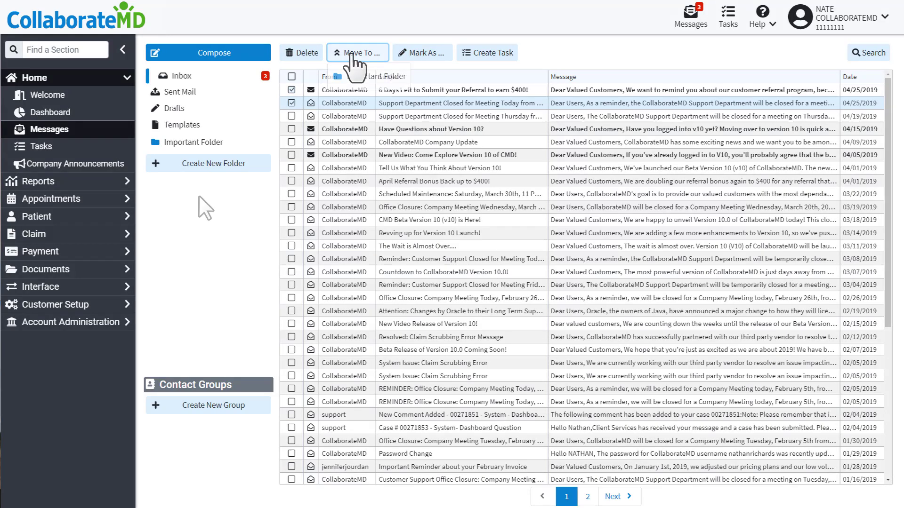
left_click(41, 147)
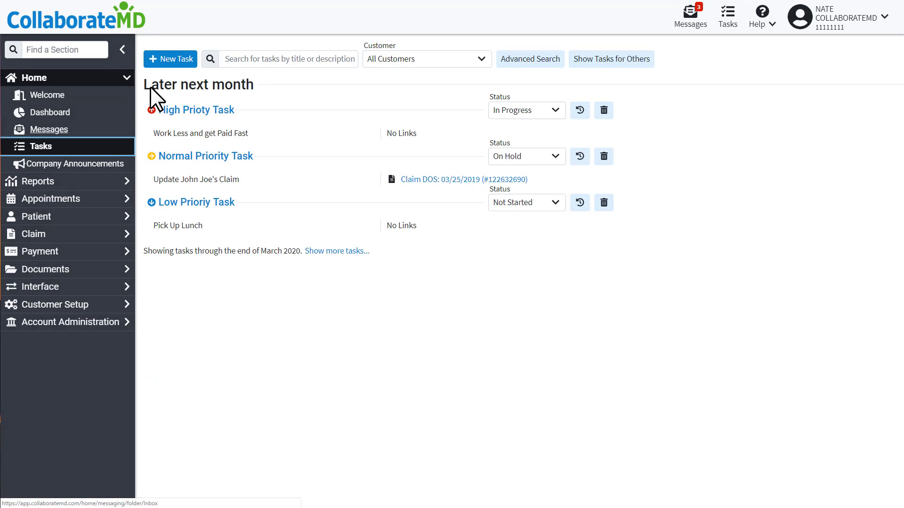
Start a new task 'Login to CMD' assigned to otheruser, due 04/30/2019
left_click(177, 59)
type("Login to CMD")
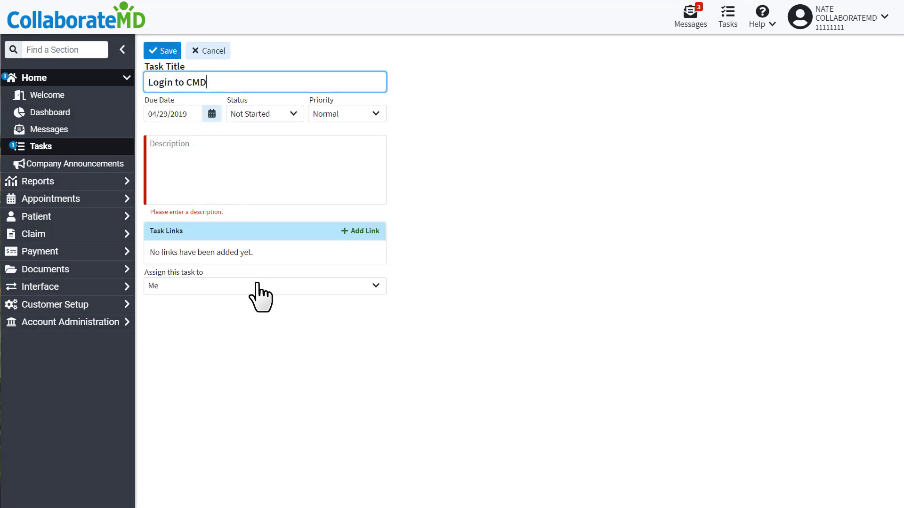
left_click(257, 285)
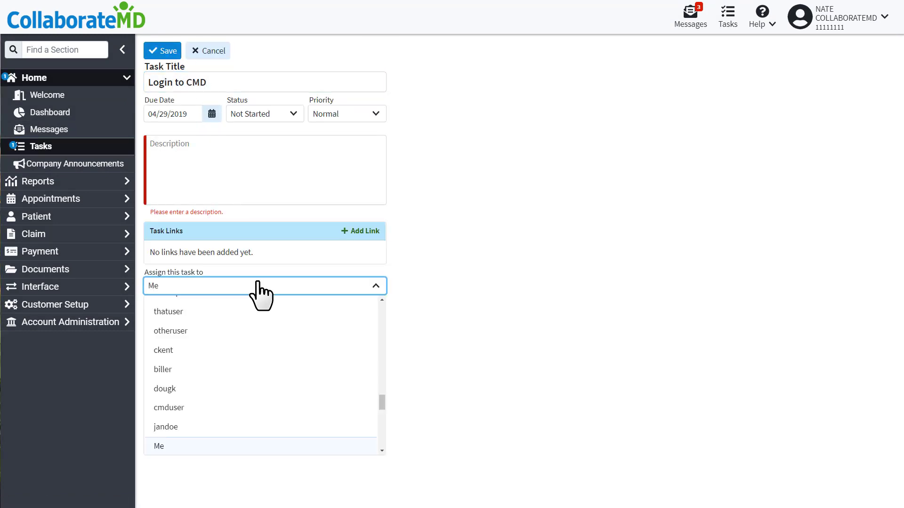
left_click(213, 327)
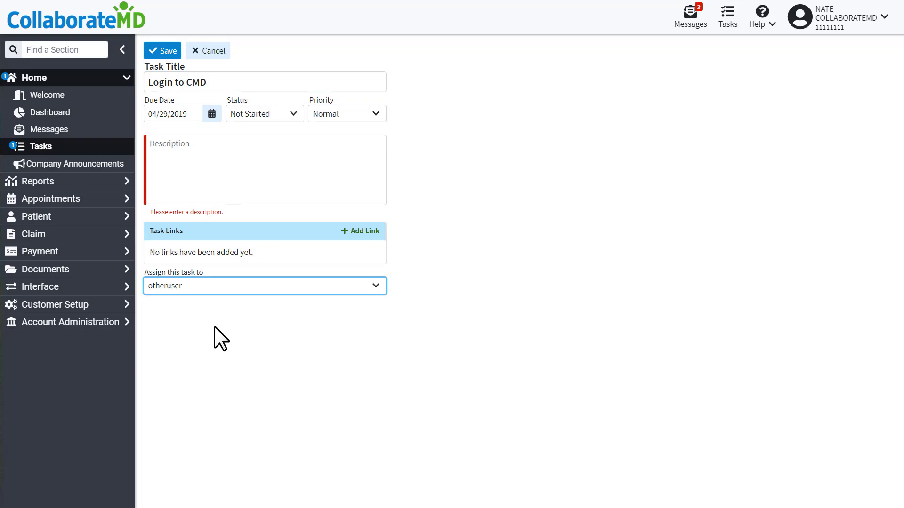
left_click(212, 114)
left_click(274, 165)
Give the task In Progress status, High priority, and description 'Login at app.collaboratemd.com'
left_click(278, 114)
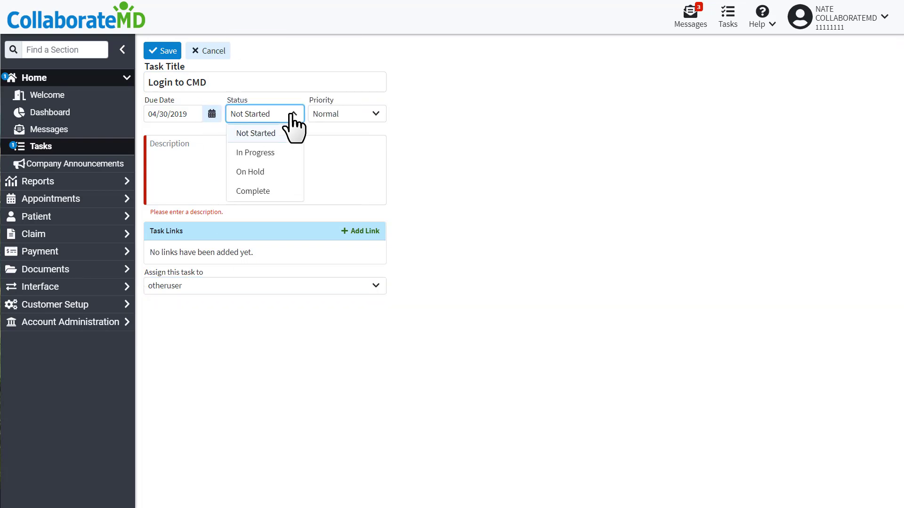
left_click(263, 152)
left_click(359, 114)
left_click(335, 172)
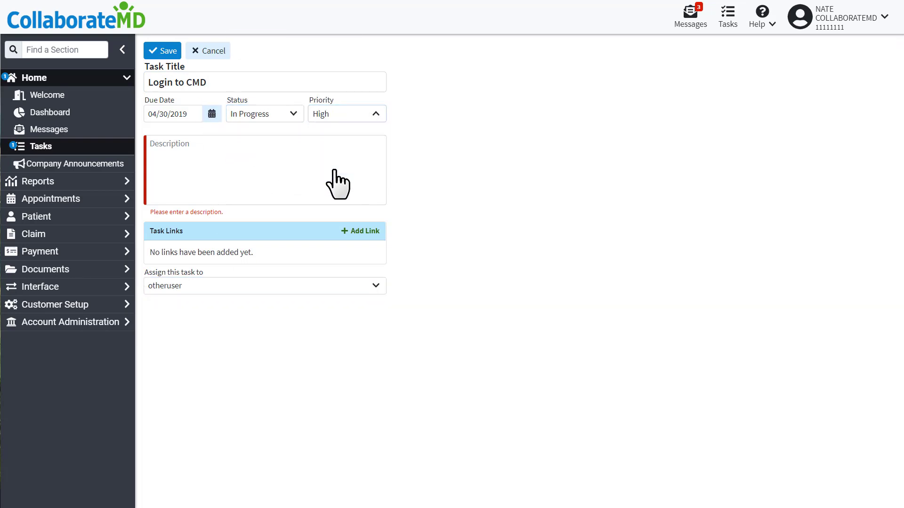
left_click(314, 144)
type("Login at app.collaboratemd.com")
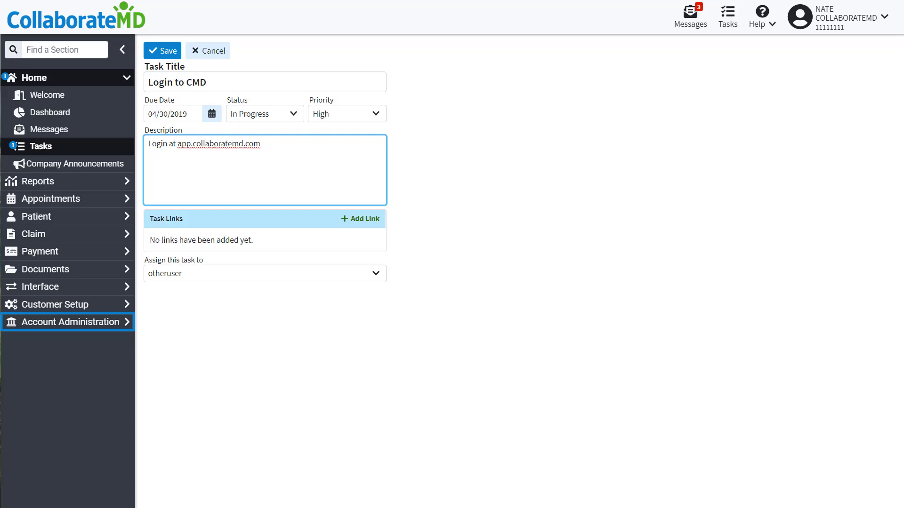
left_click(119, 322)
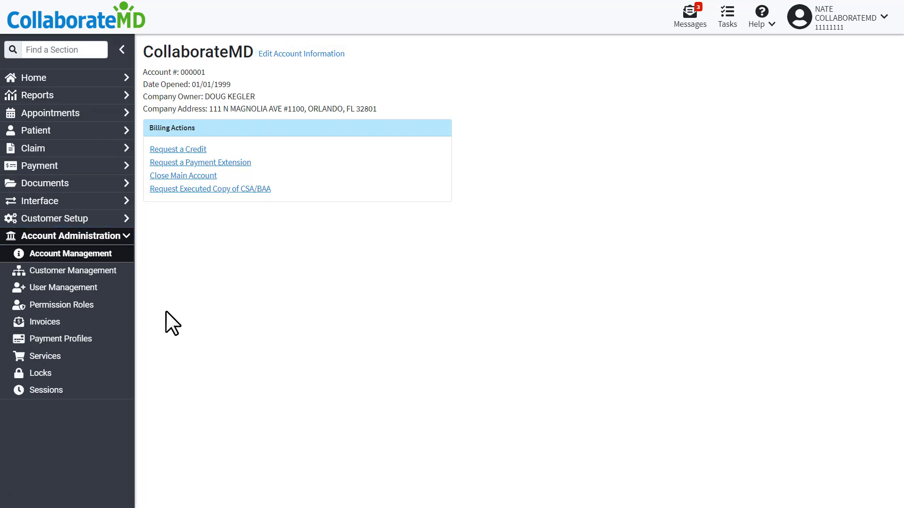
Create and save a NEW CARD credit card profile under Payment Profiles
left_click(111, 339)
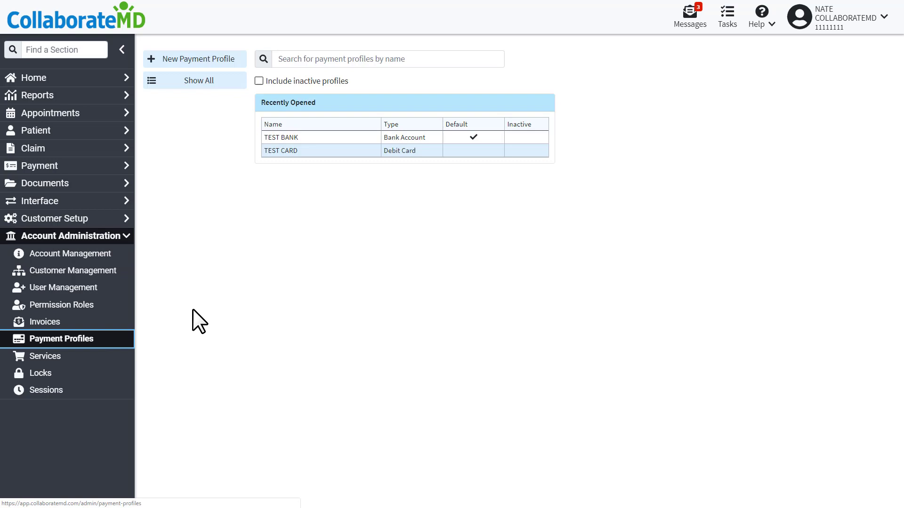
left_click(171, 58)
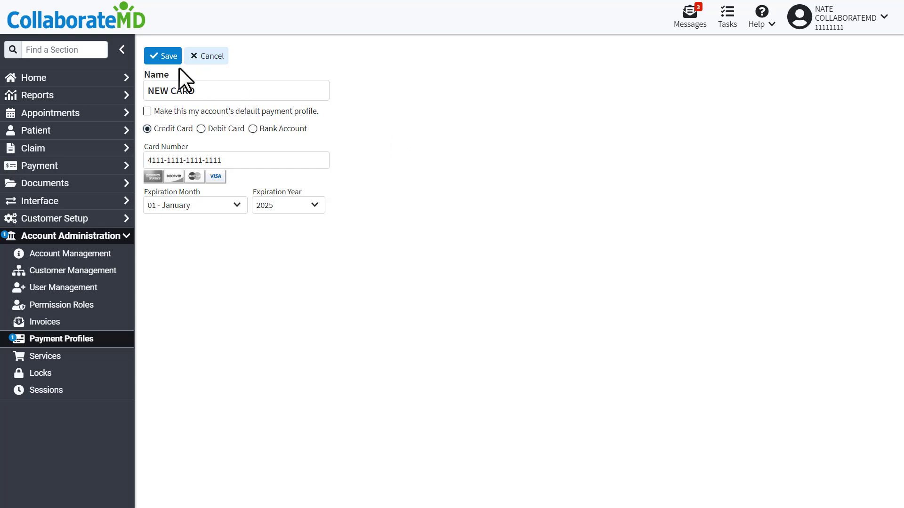
left_click(164, 58)
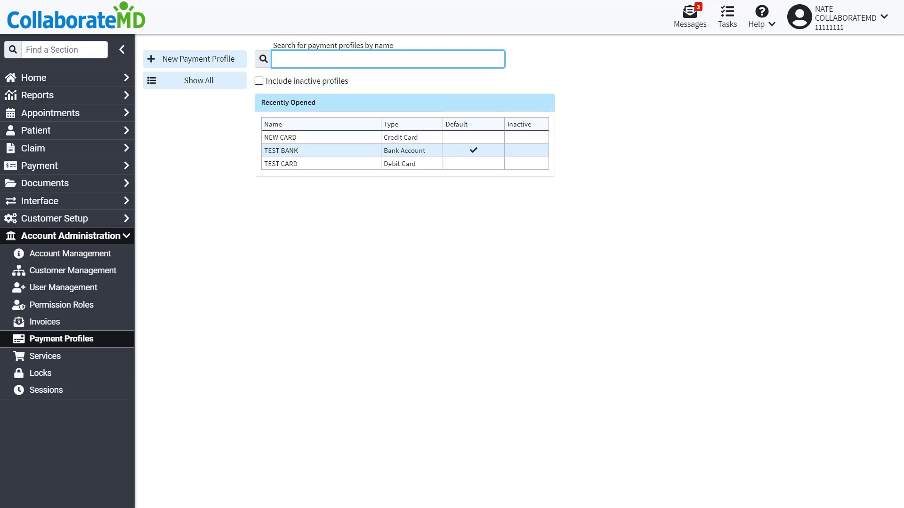
Review the invoices and payment history, then open Customer Management for THE OTHER OFFICE
left_click(105, 322)
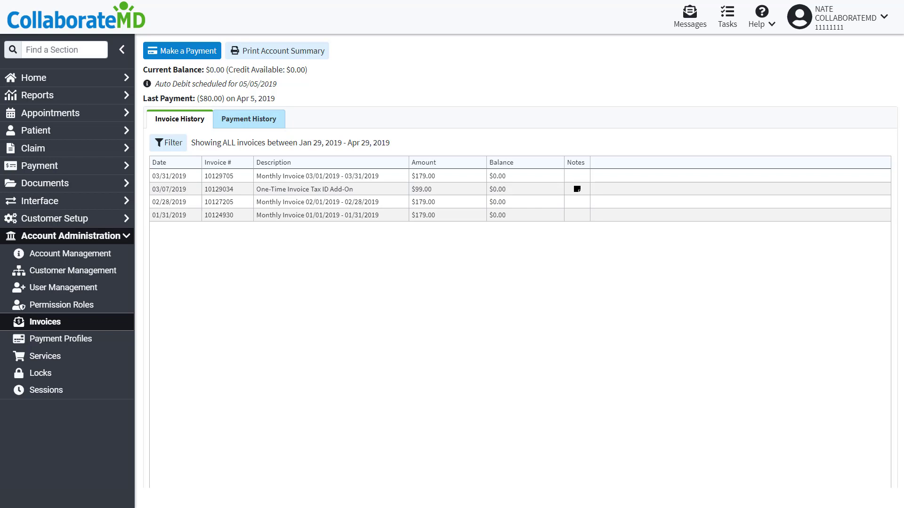
left_click(272, 120)
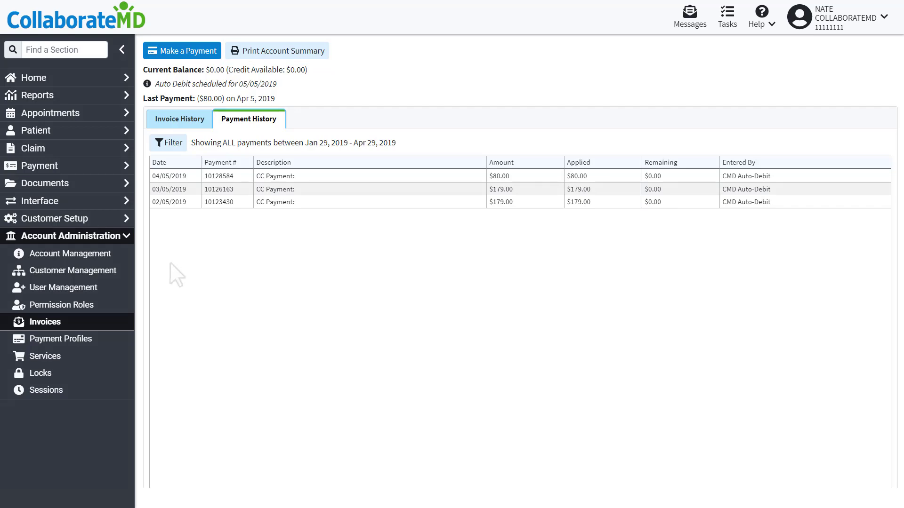
left_click(112, 270)
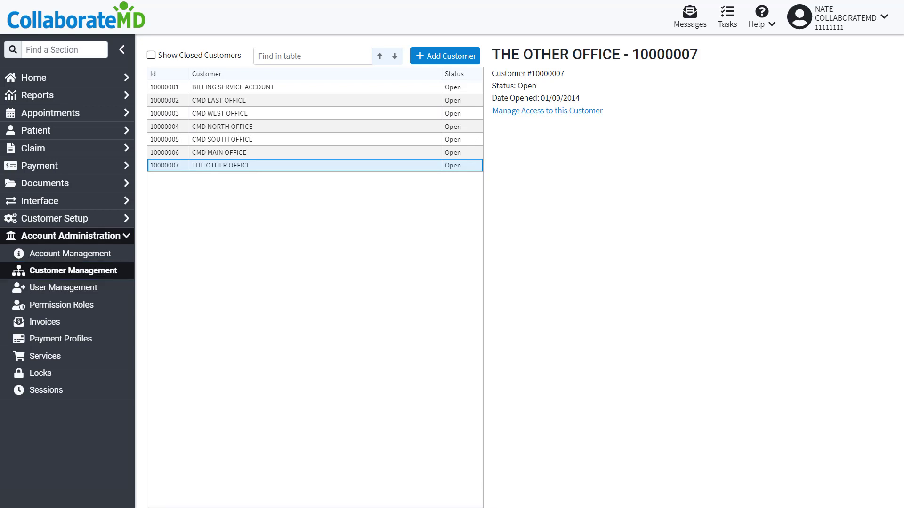
left_click(331, 63)
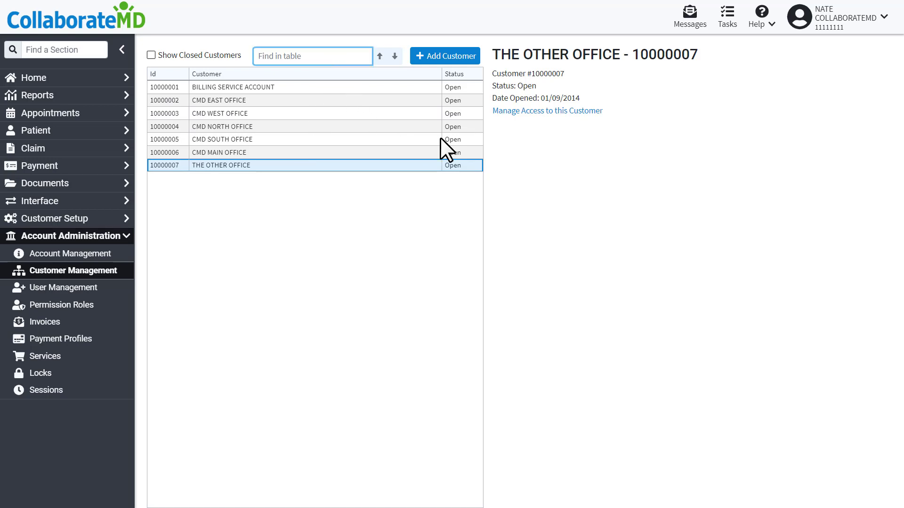
left_click(517, 112)
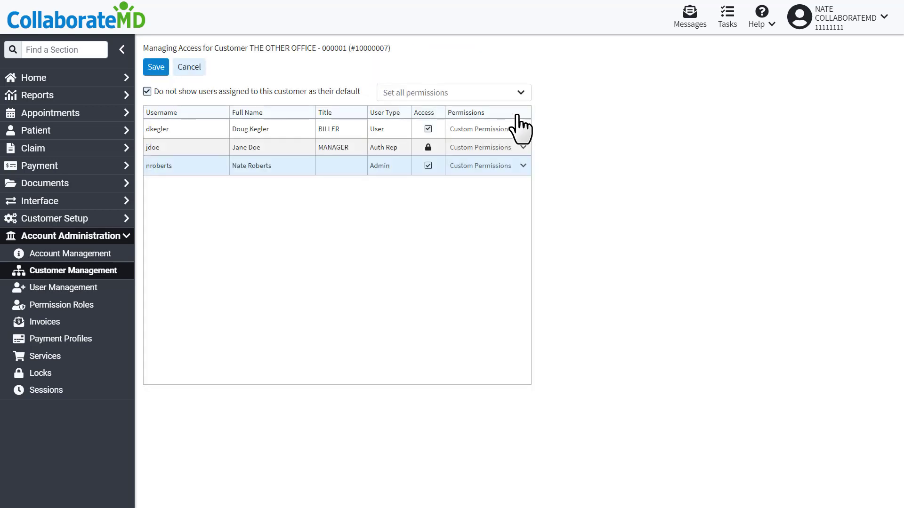
left_click(191, 68)
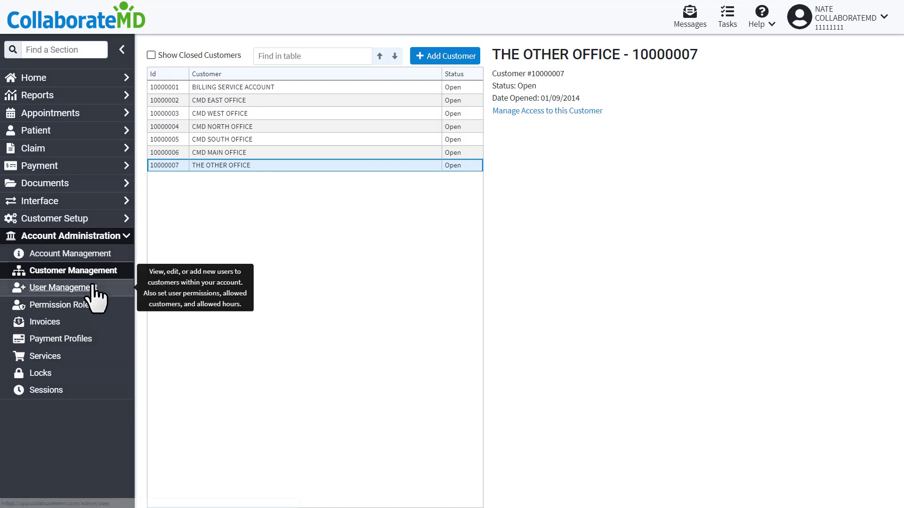
Add a new user, choose an existing permission role option, and expand Customer Access
left_click(124, 288)
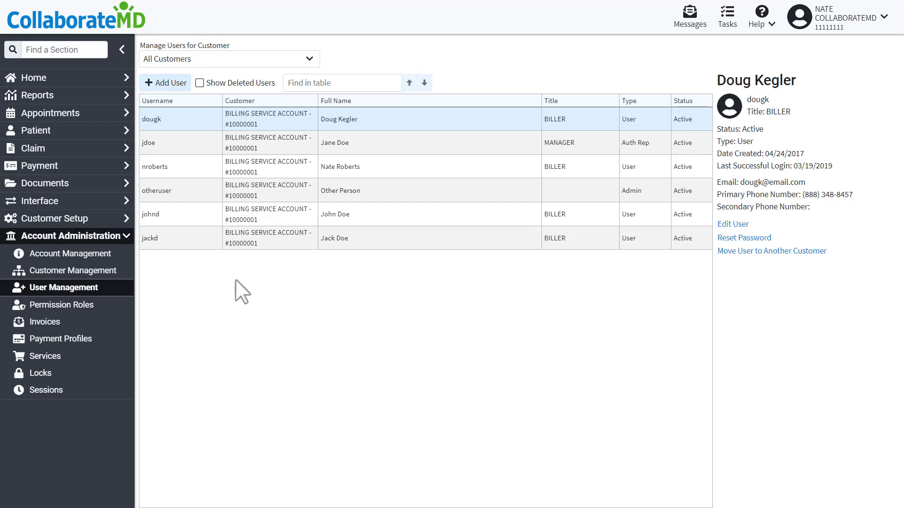
left_click(167, 85)
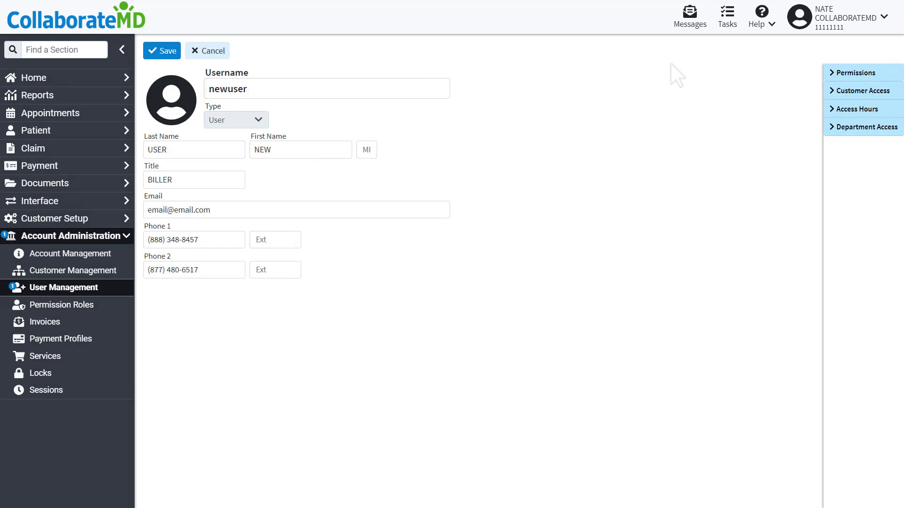
left_click(841, 73)
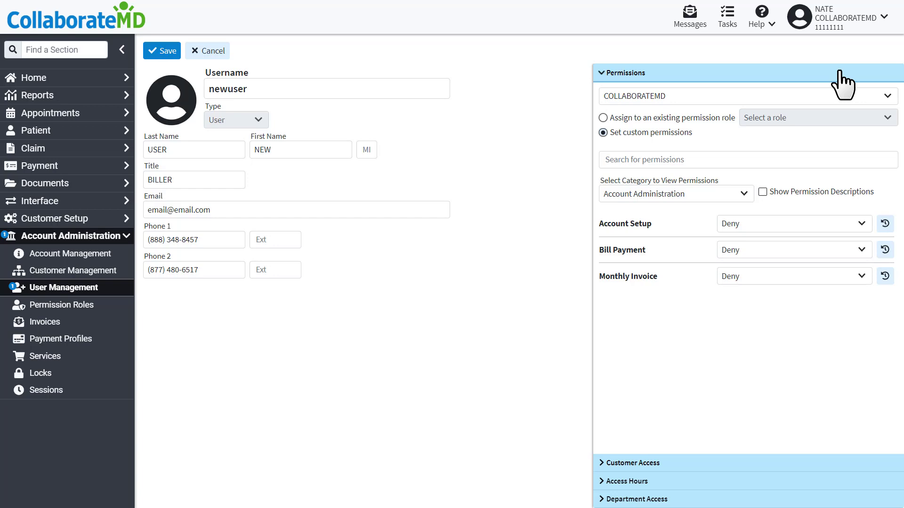
left_click(704, 119)
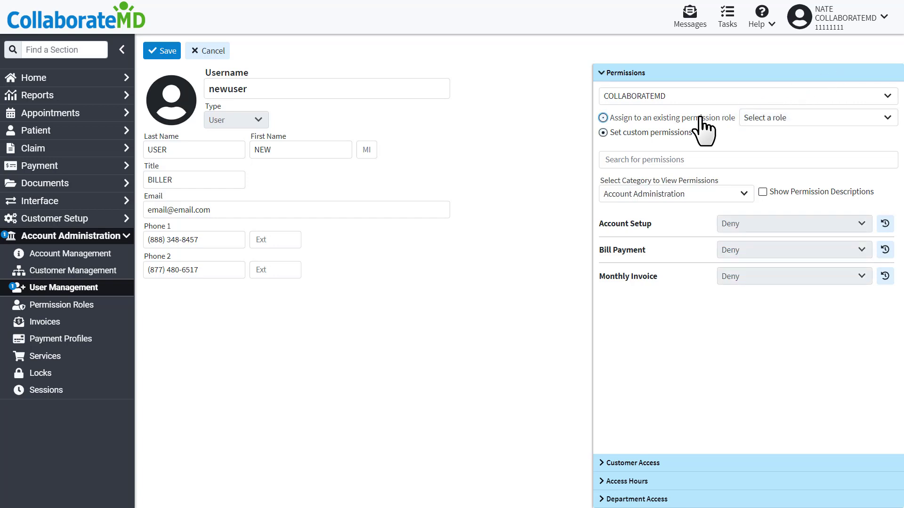
left_click(780, 119)
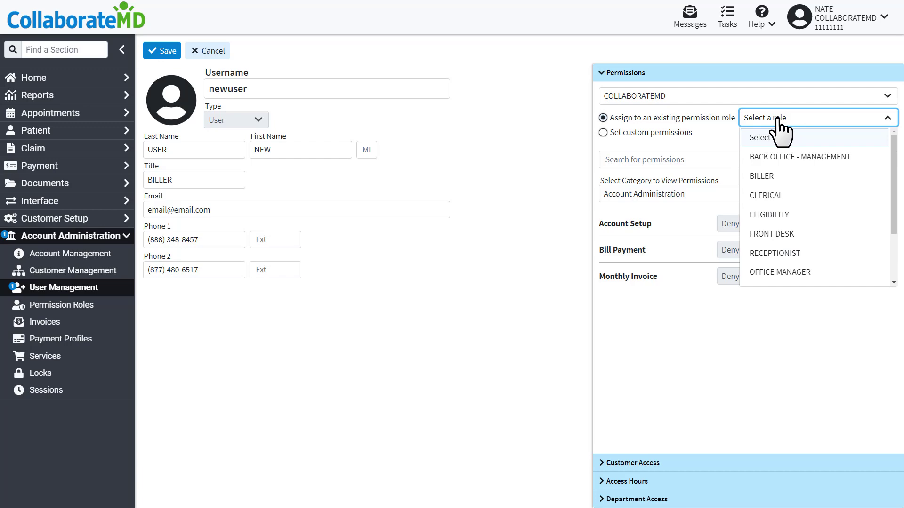
left_click(778, 121)
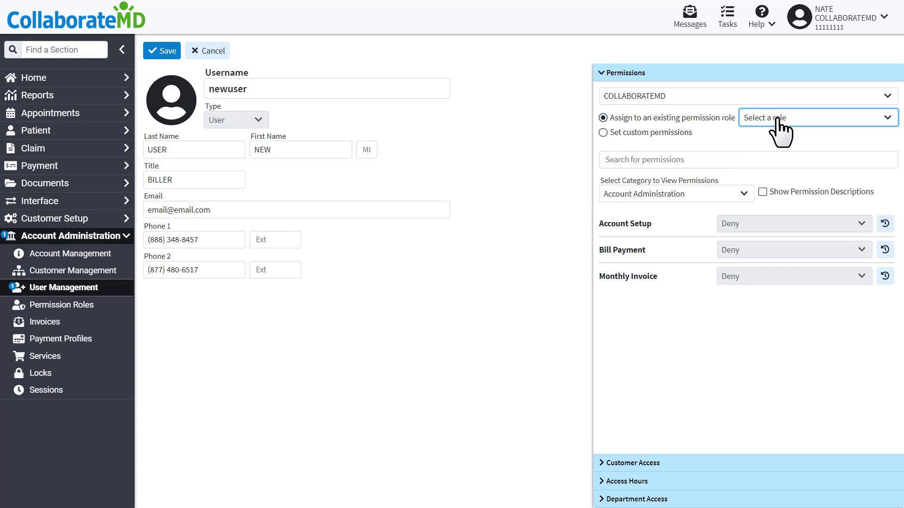
left_click(770, 463)
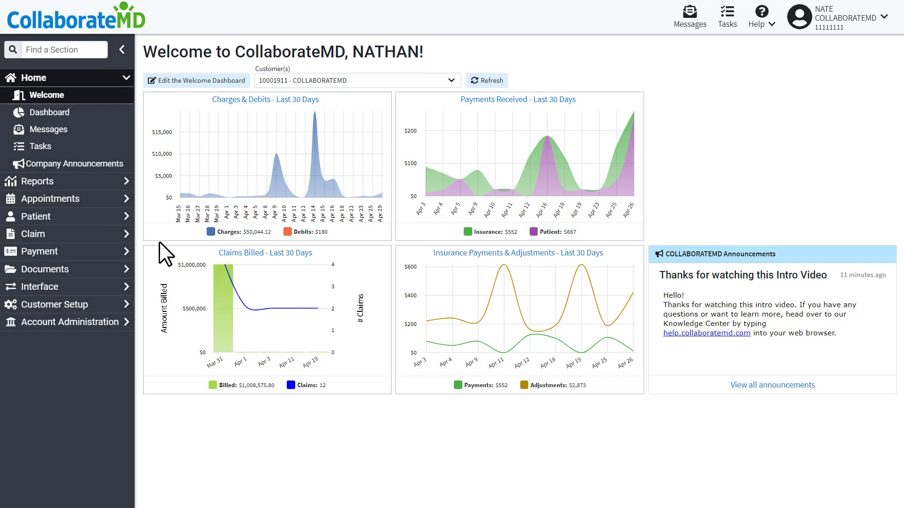
Open the Practices list under Customer Setup
left_click(116, 309)
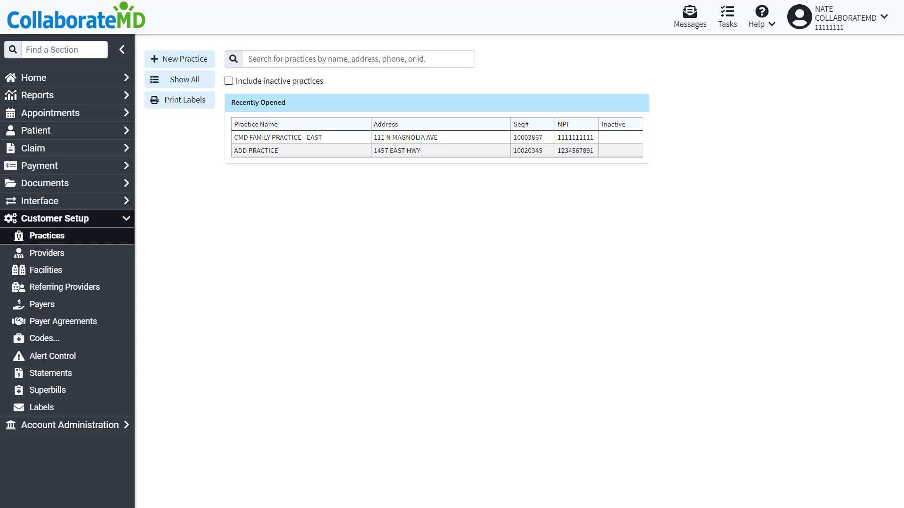
Show all practices, search 'CMD', and open CMD FAMILY PRACTICE - EAST
left_click(184, 81)
type("CMD")
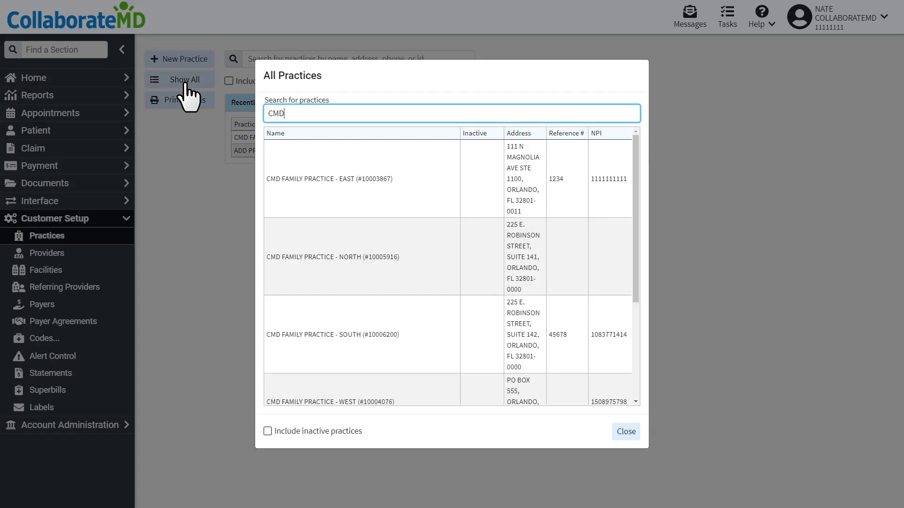
left_click(316, 172)
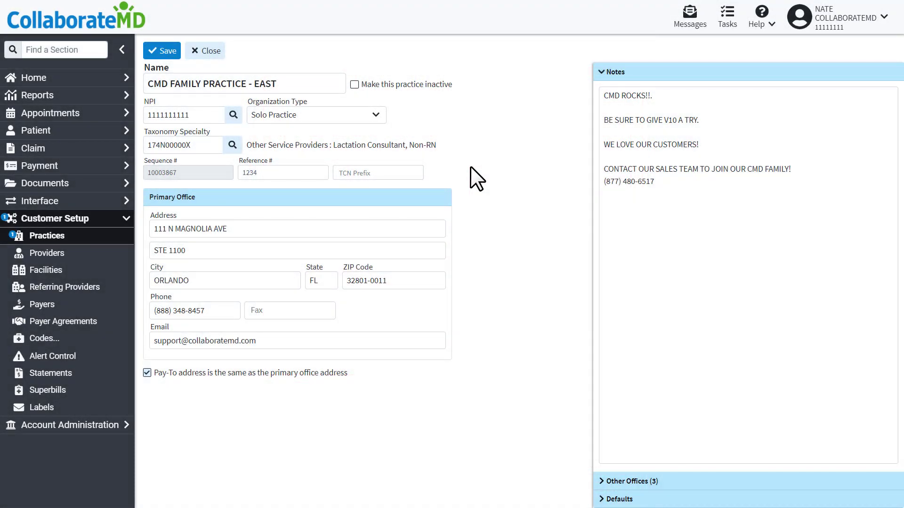
Expand the EAST practice's Defaults, Notes and Other Offices panels
left_click(607, 499)
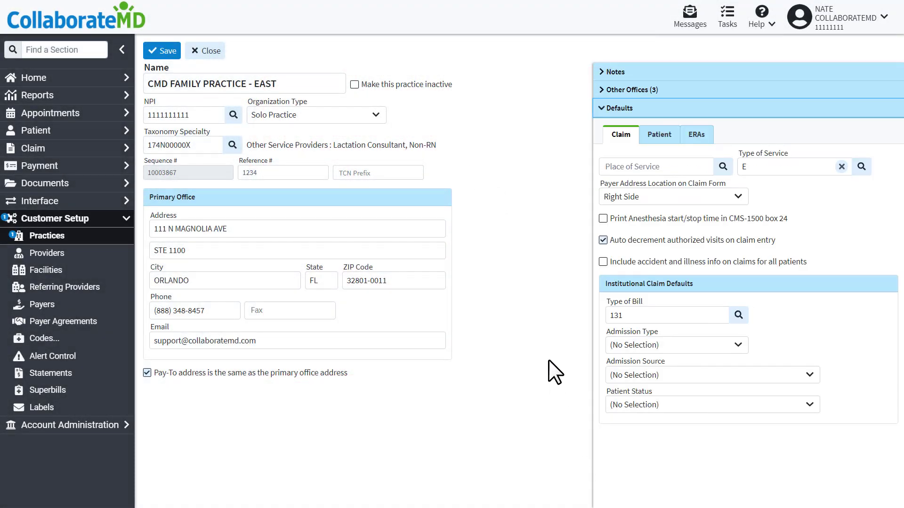
left_click(612, 71)
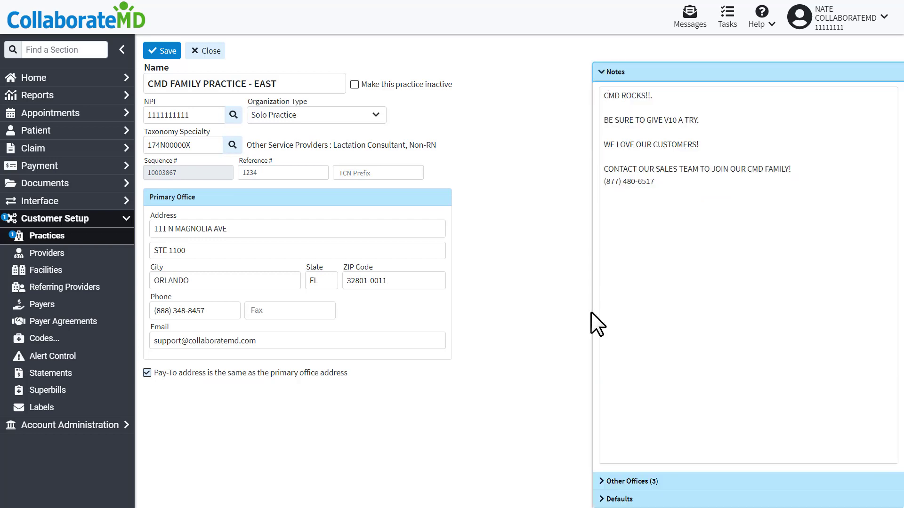
left_click(608, 483)
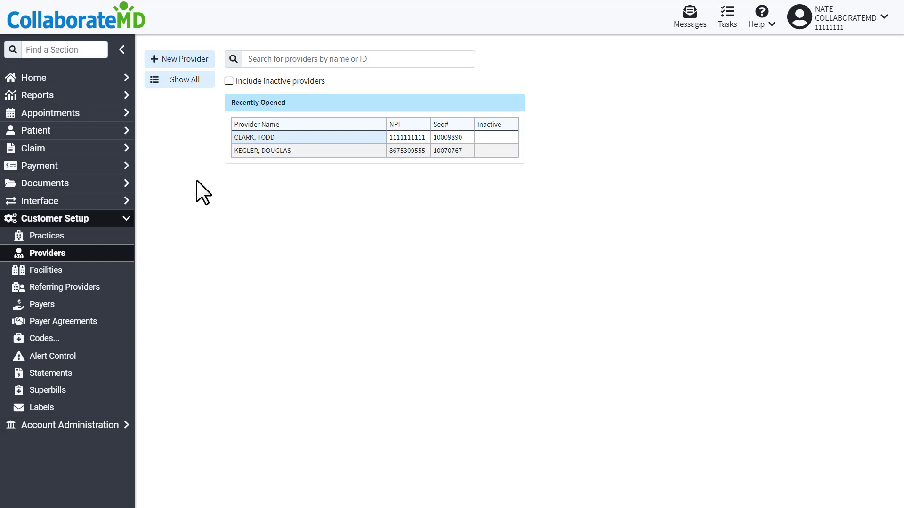
Show all providers, filter by 'NEW', and open the PROVIDER, NEW record
left_click(175, 81)
type("NEW")
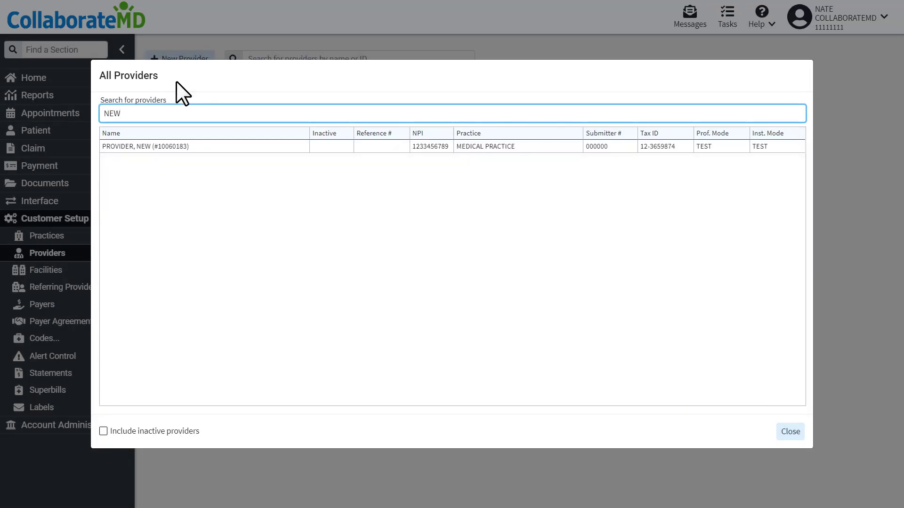
left_click(149, 147)
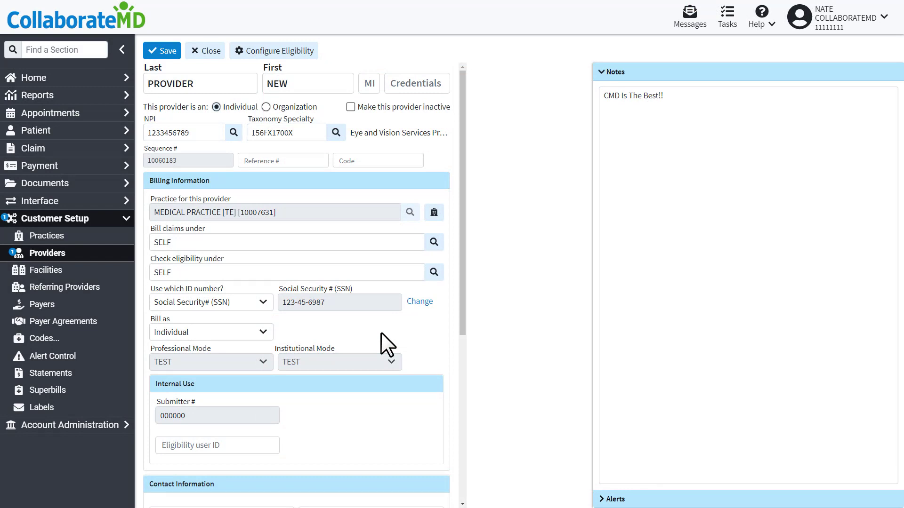
Set the provider to bill as Group using the Employer Identification Number (EIN)
left_click(251, 333)
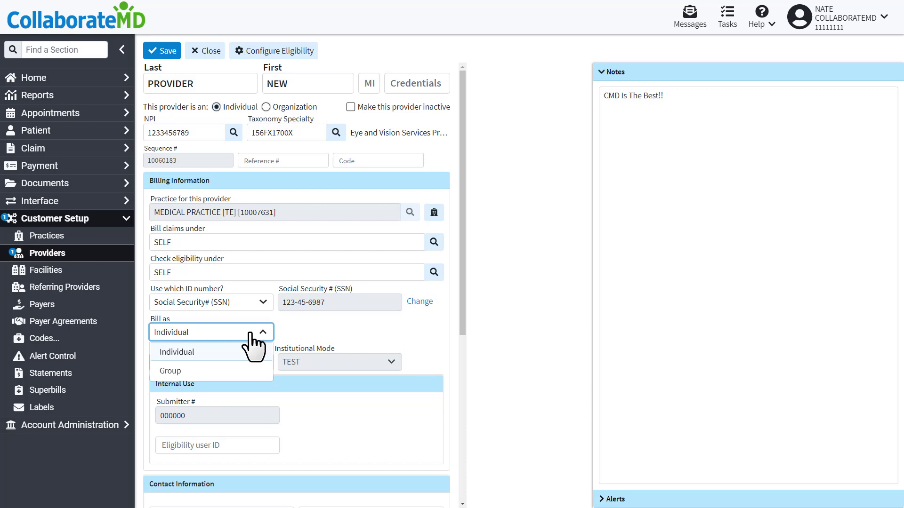
left_click(238, 372)
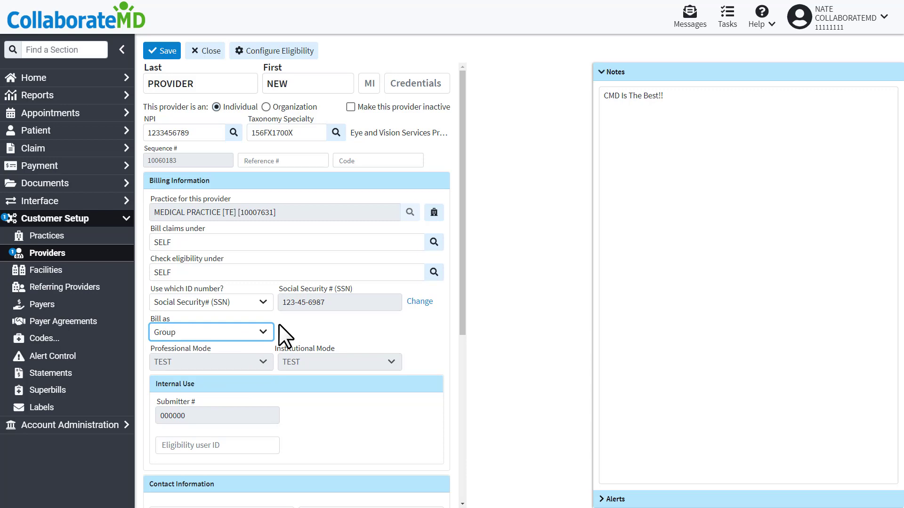
left_click(262, 304)
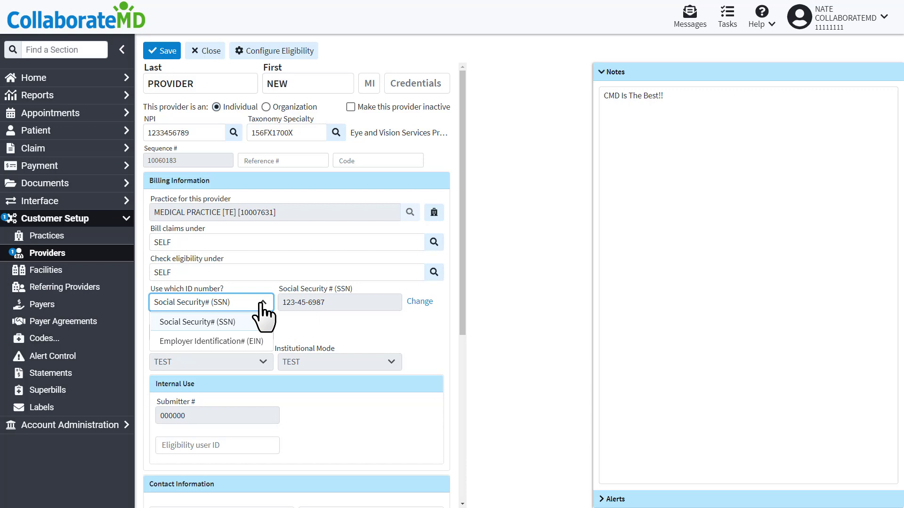
left_click(254, 342)
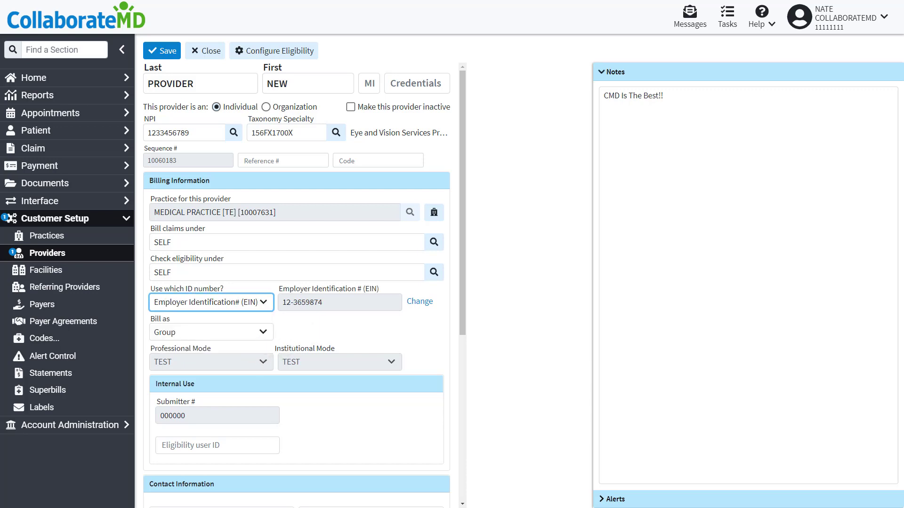
left_click(54, 274)
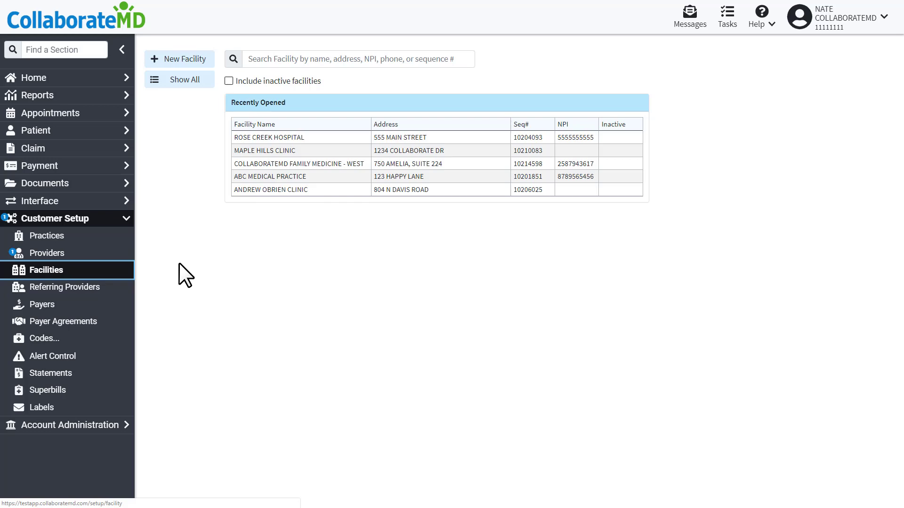
View a New Facility form, then move to the Referring Providers list
left_click(180, 59)
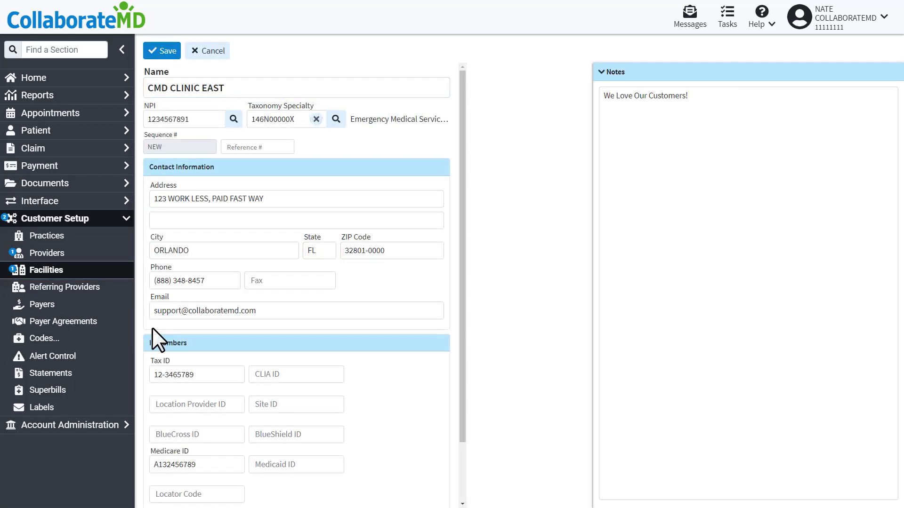
left_click(90, 294)
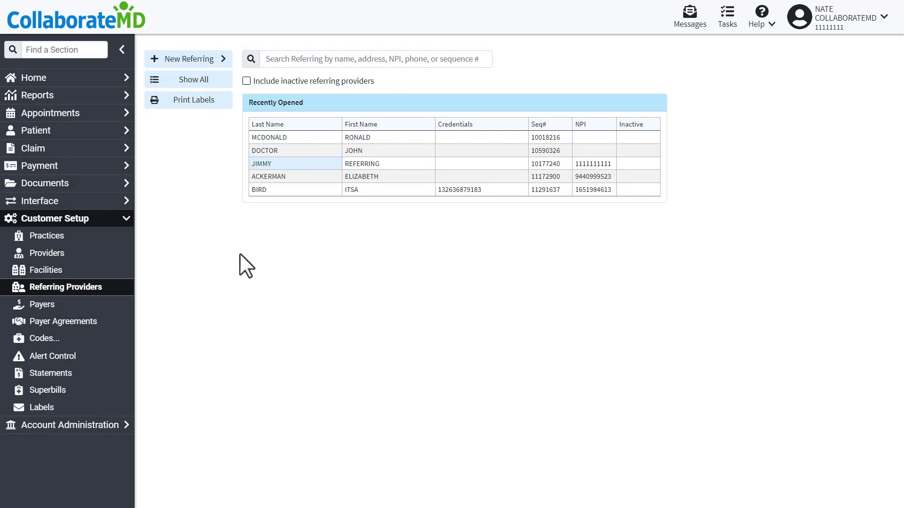
Add a referring provider (John Doe) by searching the NPI Registry
left_click(208, 57)
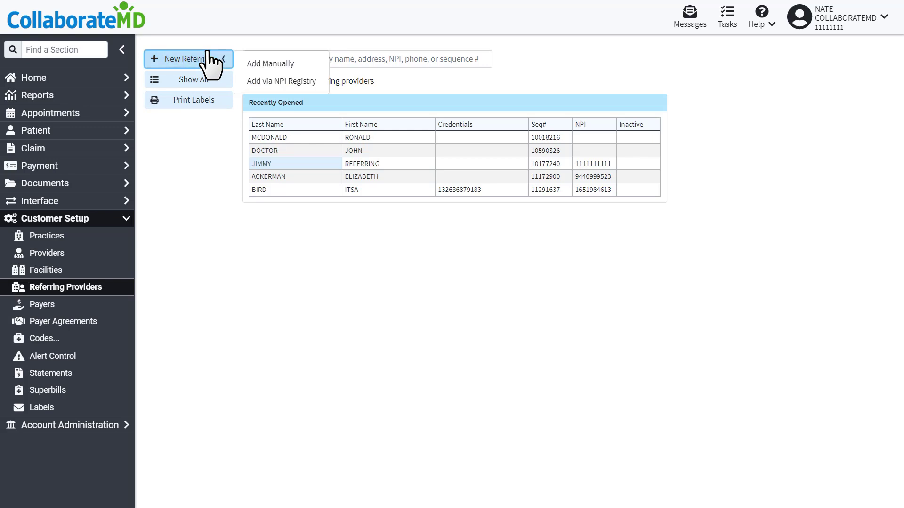
left_click(264, 81)
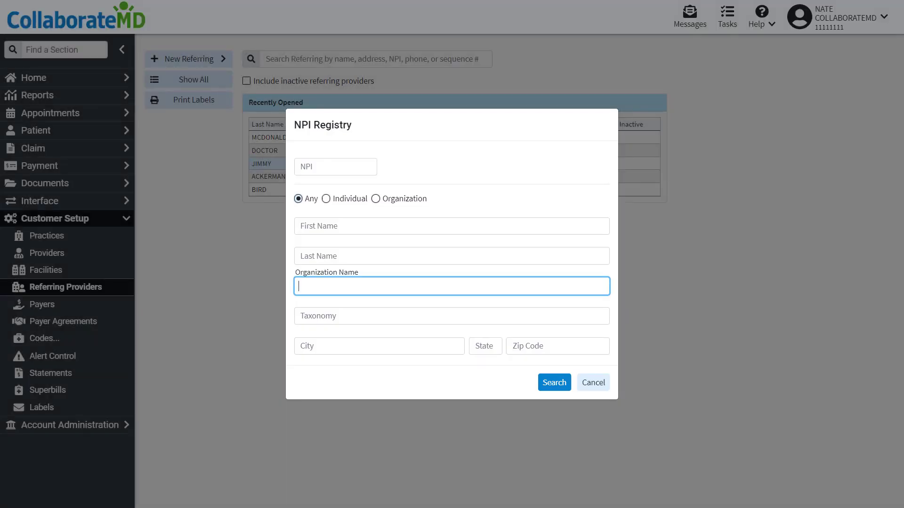
left_click(545, 384)
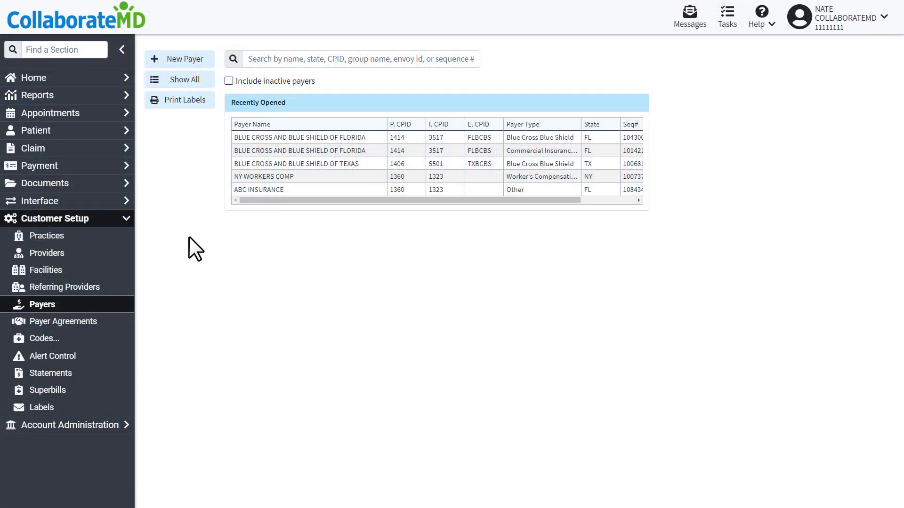
Create payer CMD Insurance, keeping default charge status, with clearinghouse mode set to print and mail
left_click(188, 61)
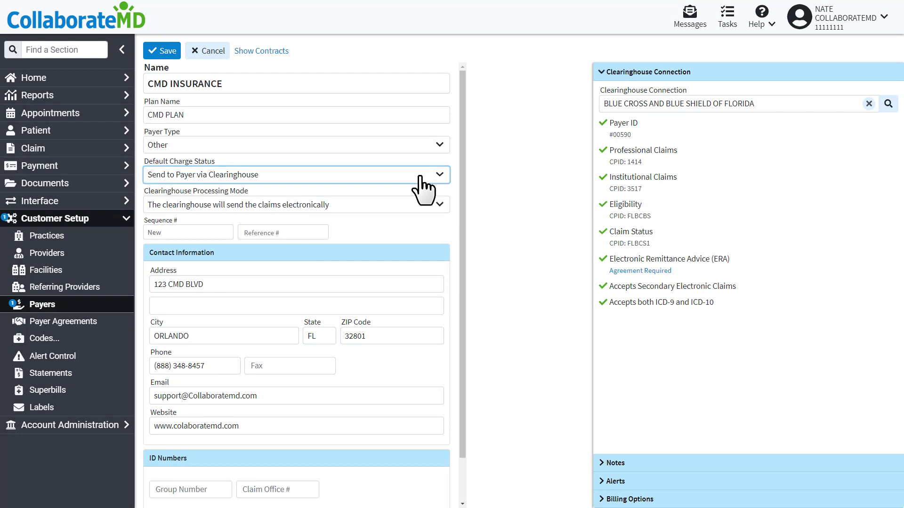
left_click(420, 176)
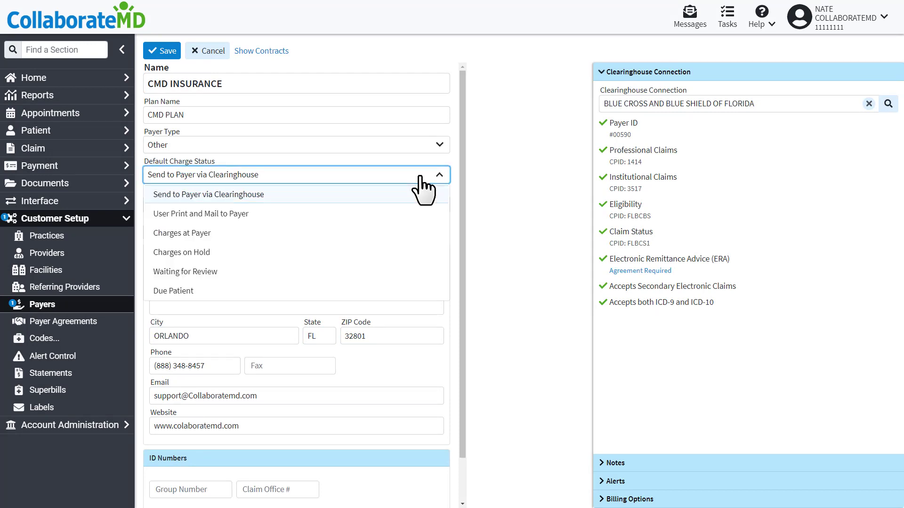
left_click(484, 185)
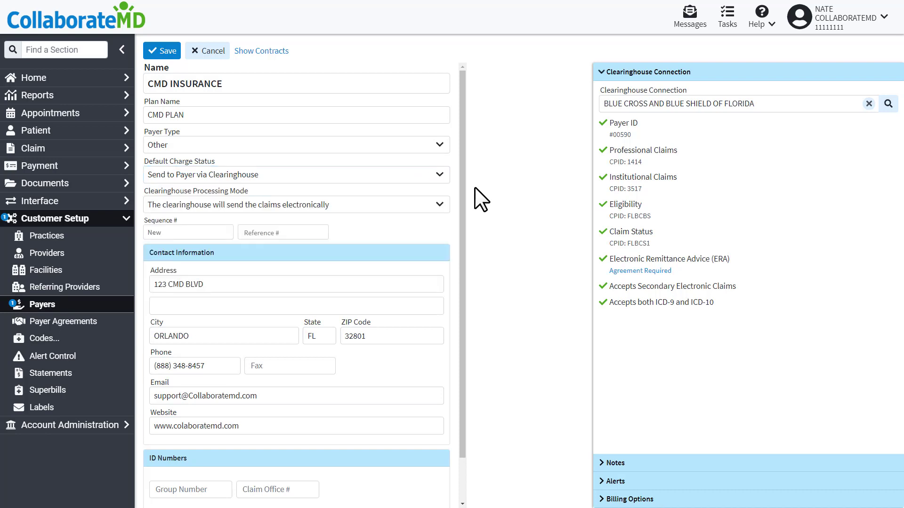
left_click(427, 204)
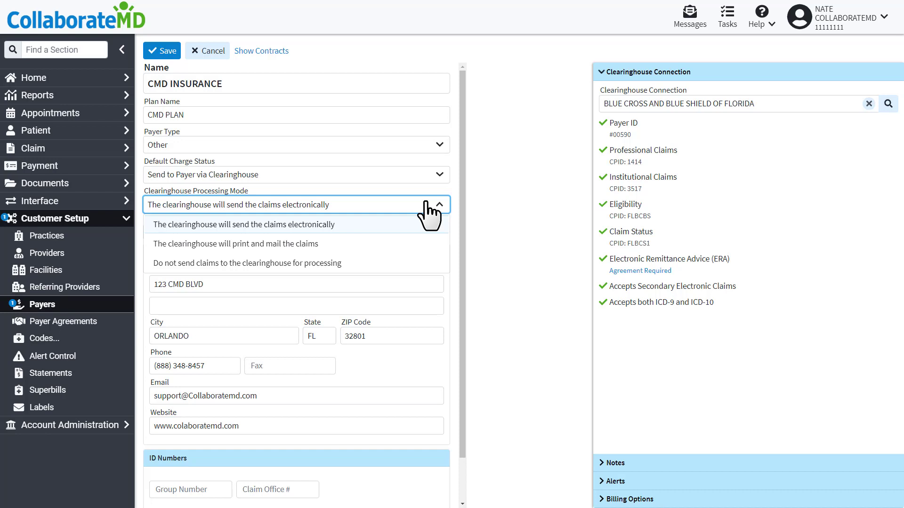
left_click(415, 244)
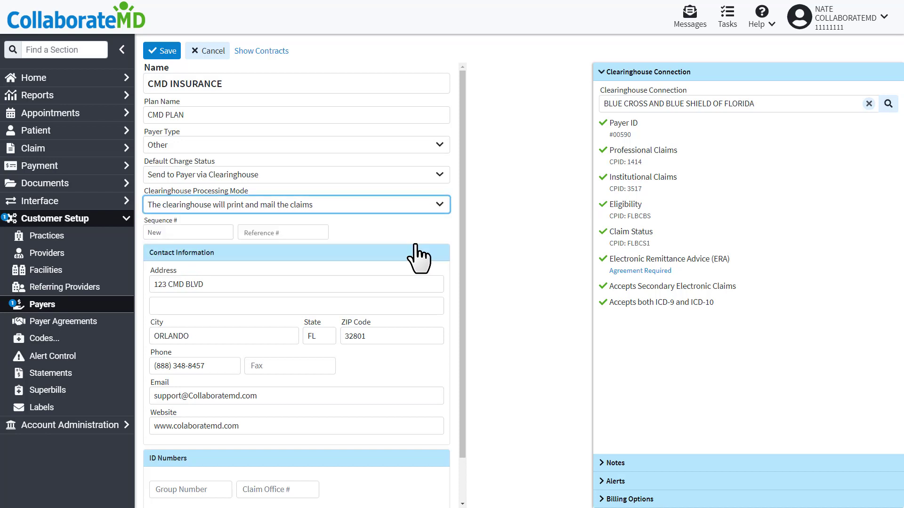
In Billing Options, enable automatic follow-up date when billing this payer, then open Payer Agreements
left_click(617, 500)
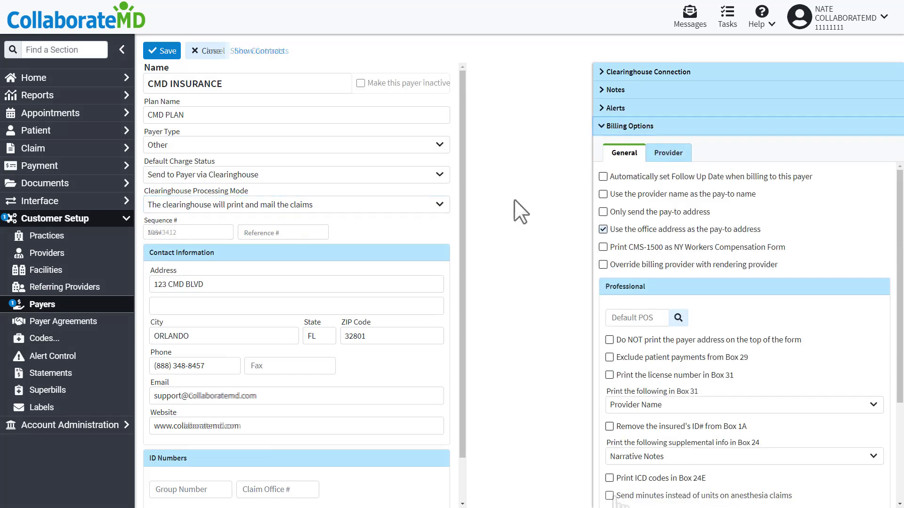
left_click(602, 177)
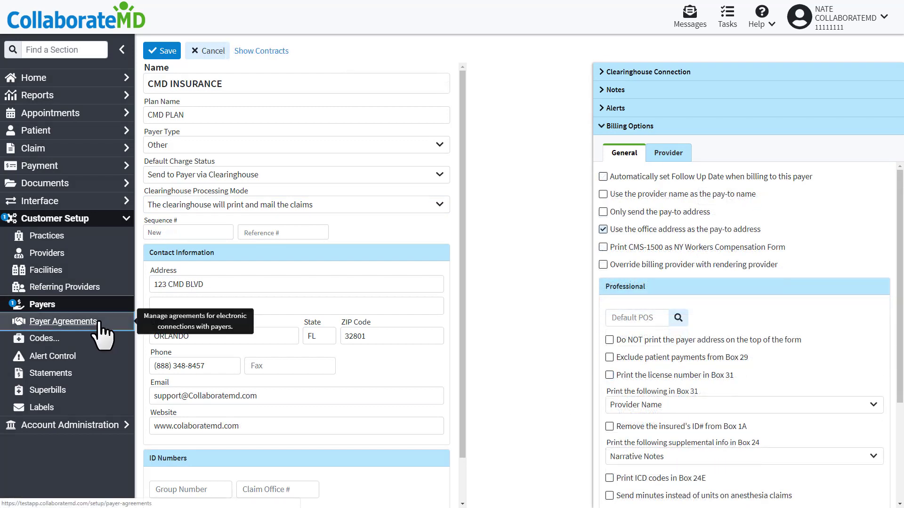
left_click(45, 322)
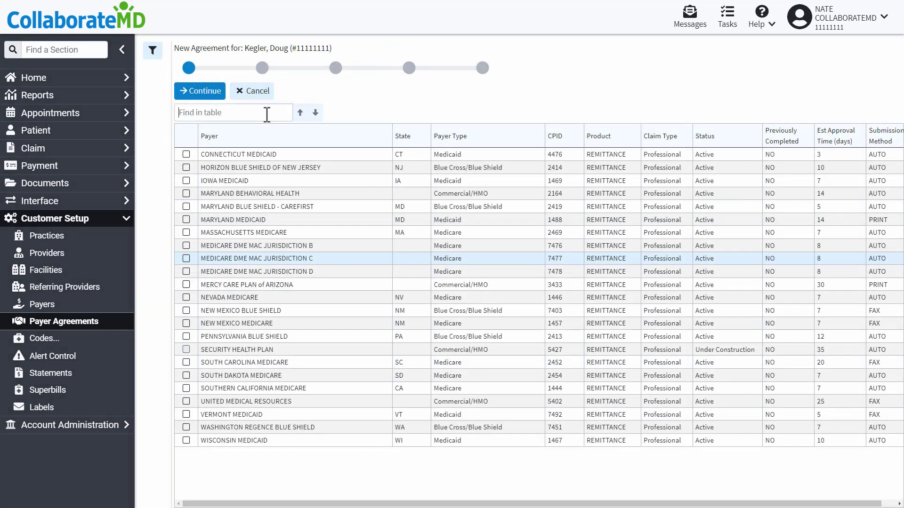
Filter agreement payers by 'Medicare' and tick Massachusetts Medicare and the following Medicare payers
type("Medicare")
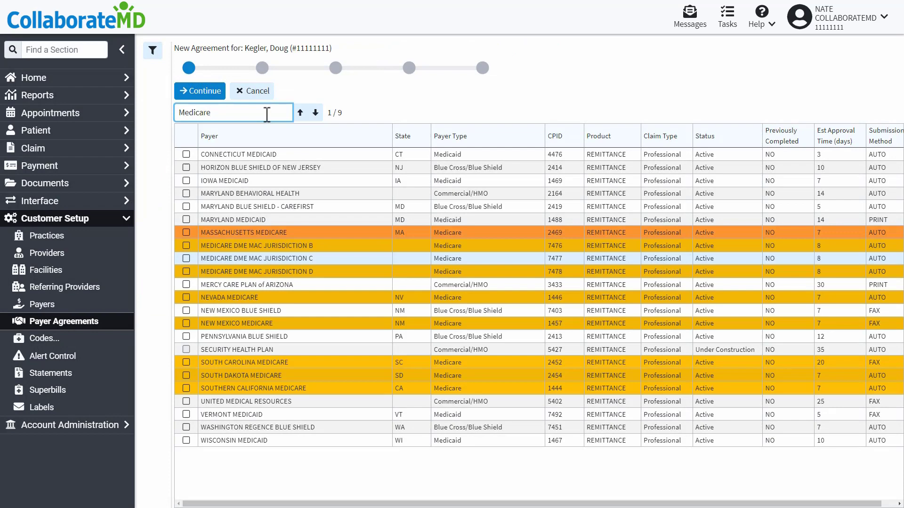
left_click(186, 232)
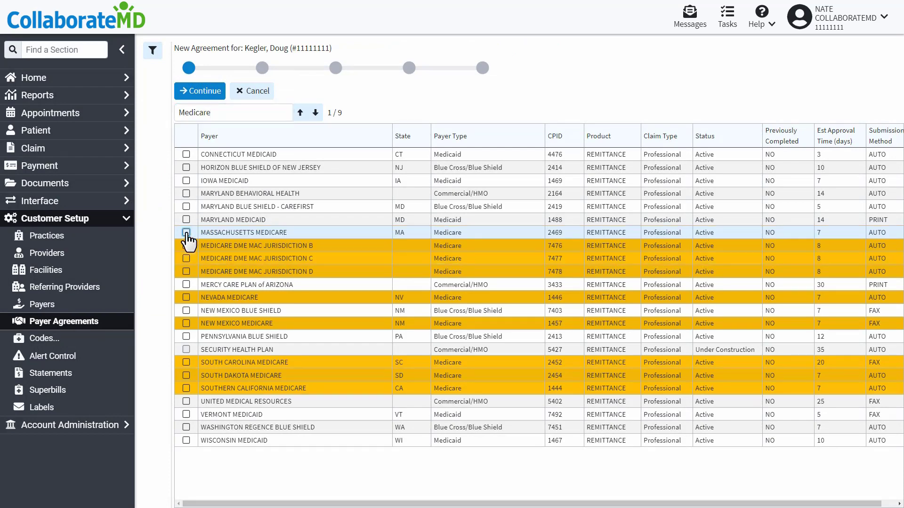
left_click(186, 258)
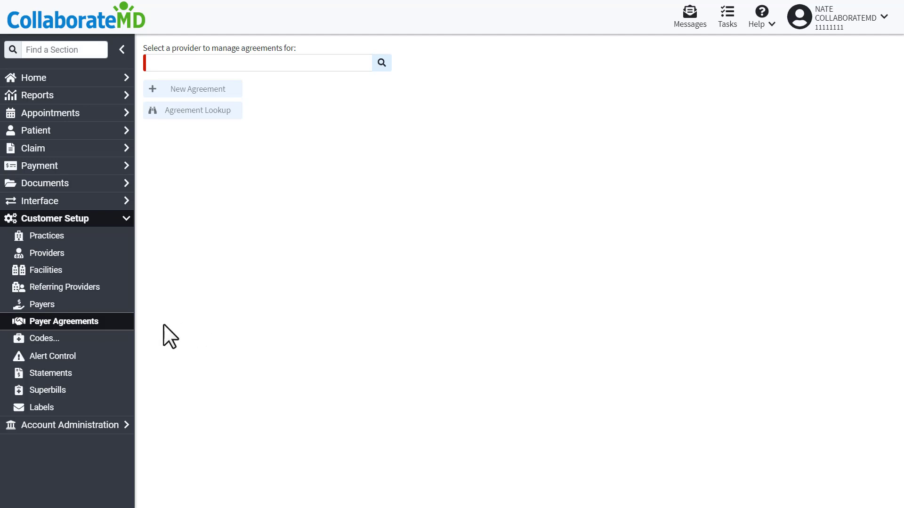
left_click(97, 340)
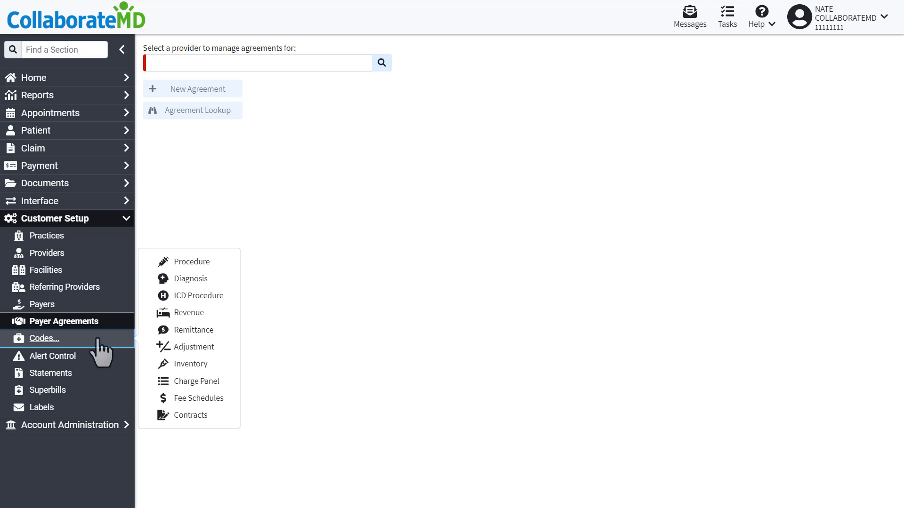
Open the Procedure Codes list and read then dismiss its Help tips
left_click(190, 262)
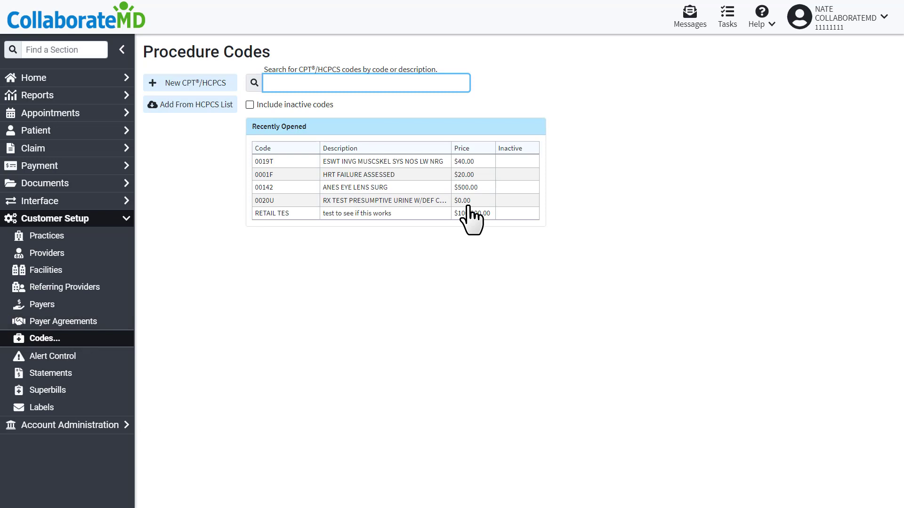
left_click(753, 26)
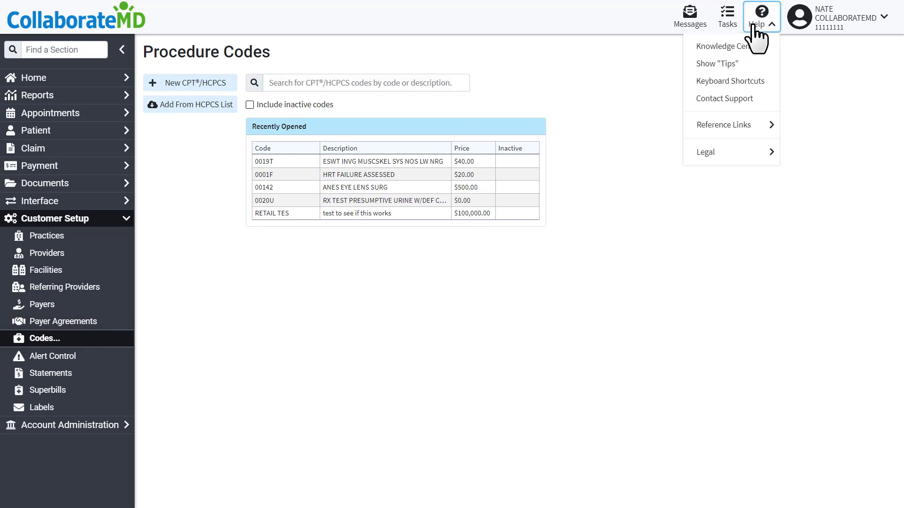
left_click(740, 64)
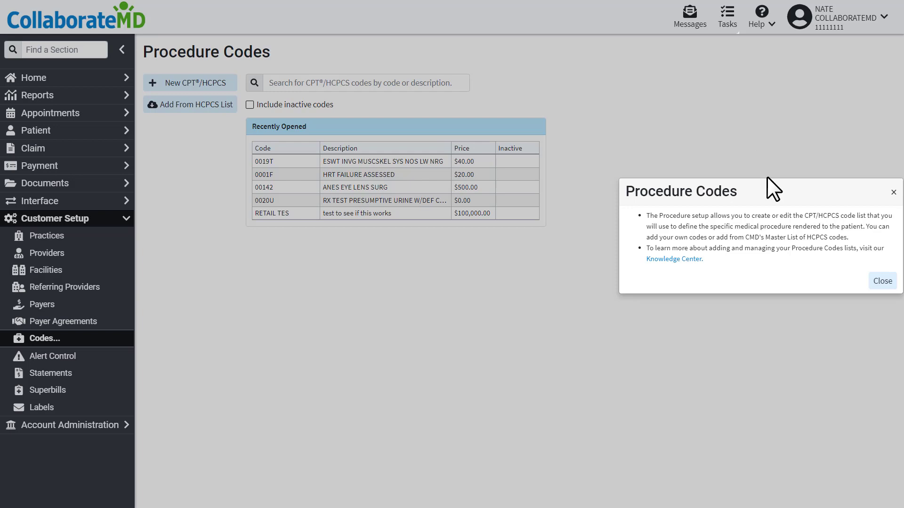
left_click(882, 282)
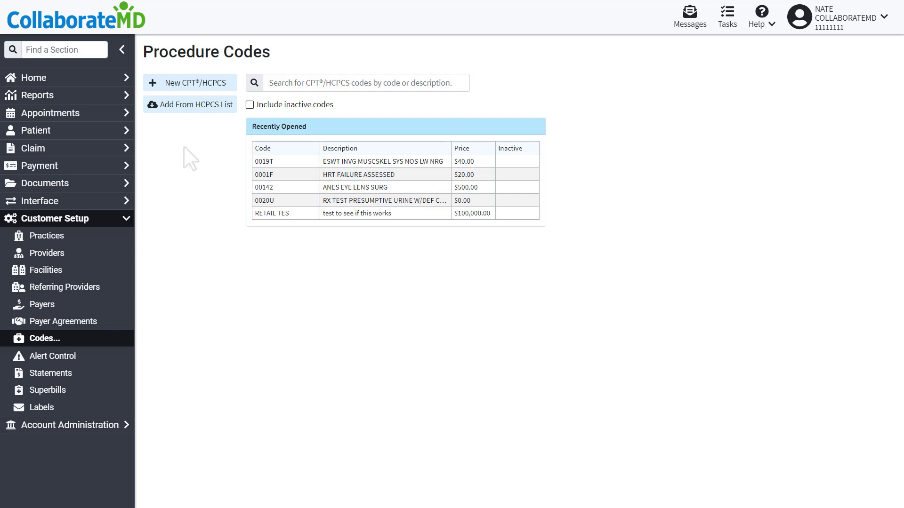
left_click(128, 131)
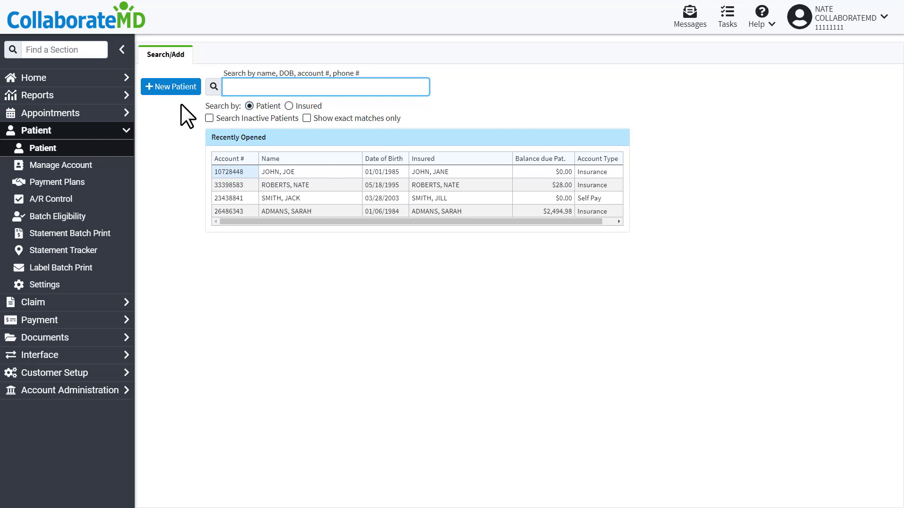
Start a New Patient record for Jane Doe
left_click(178, 90)
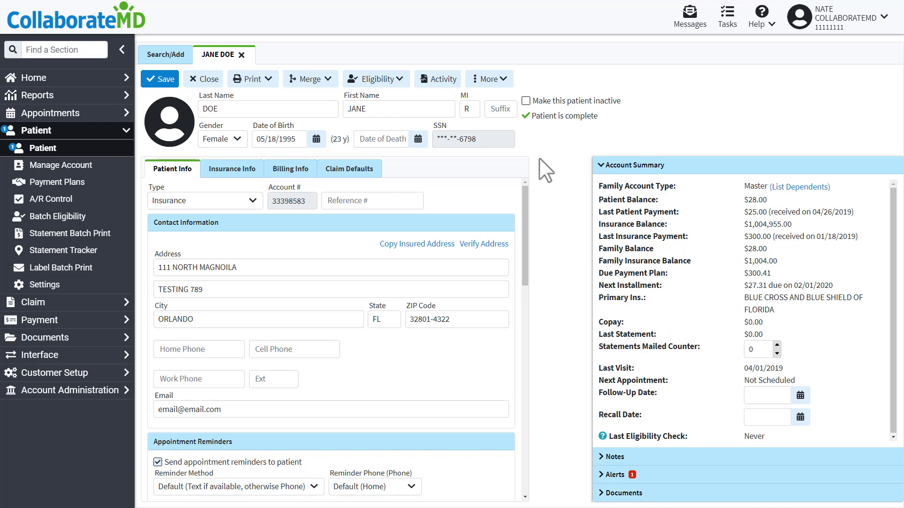
Run a New Eligibility Check with the default primary policy and dates
left_click(373, 81)
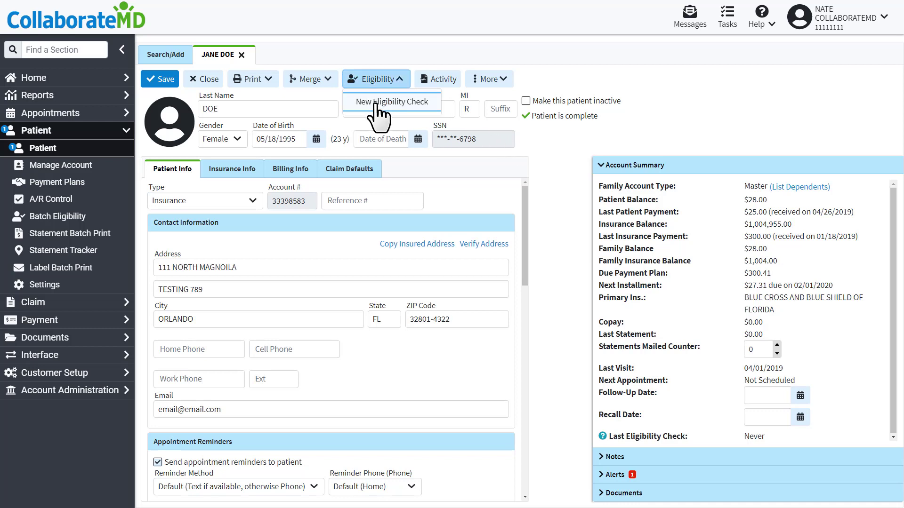
left_click(377, 102)
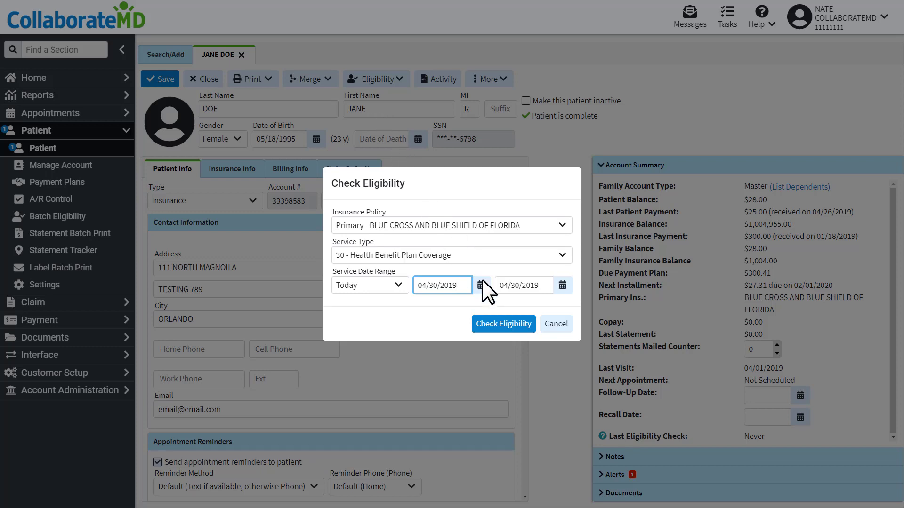
left_click(503, 324)
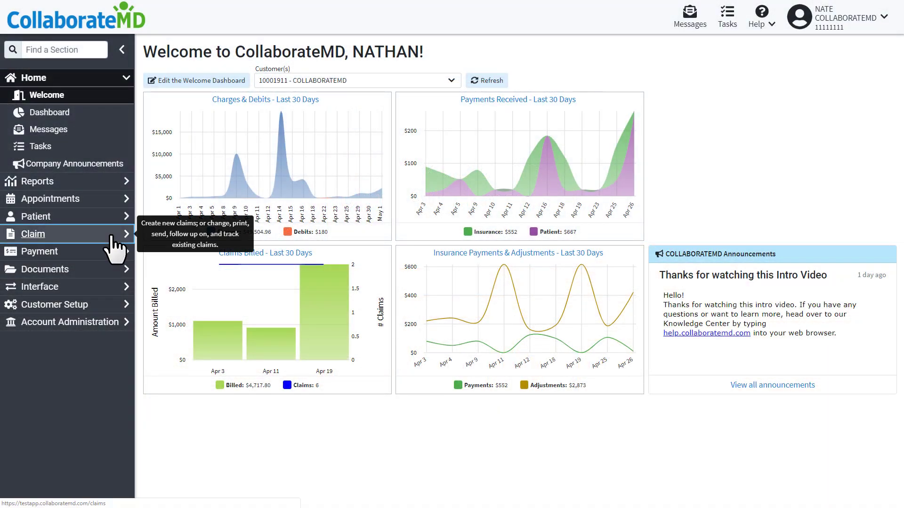
Open the Claim search page from the left sidebar
left_click(113, 236)
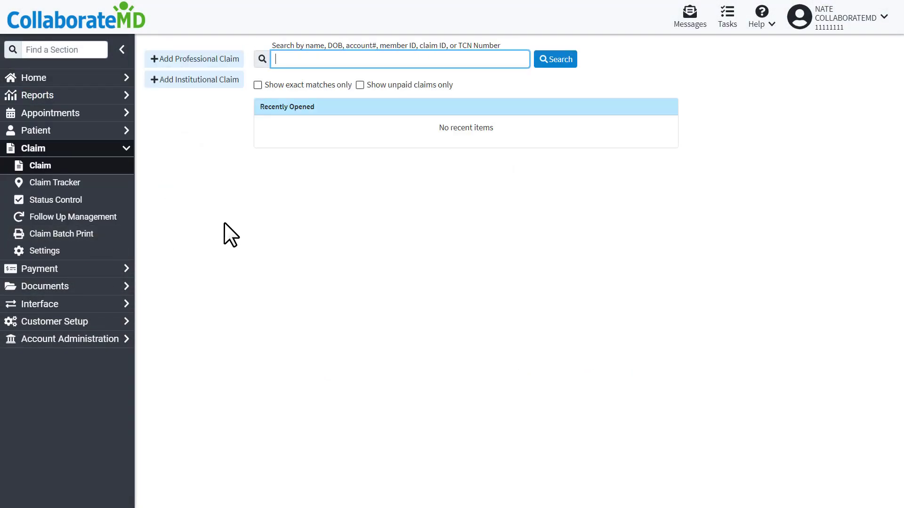
Create a professional claim with patient JOHN, DOE and list all rendering providers
left_click(198, 58)
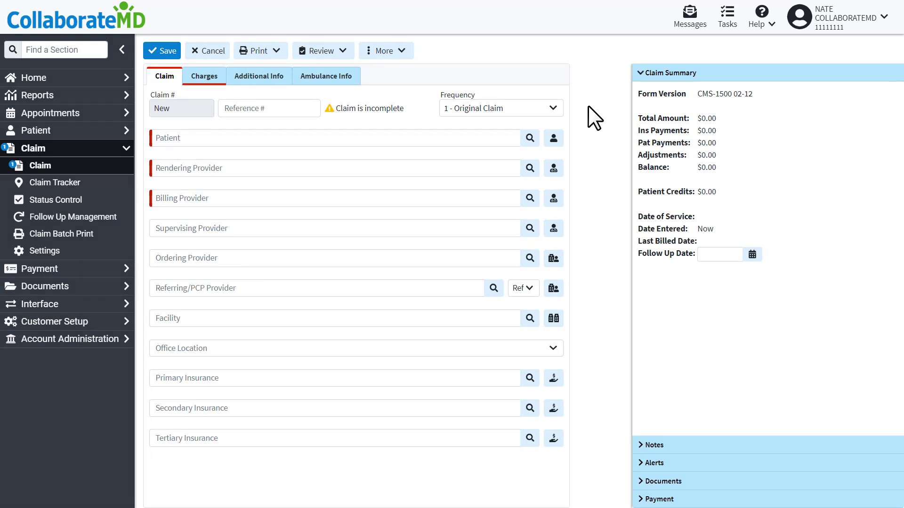
left_click(530, 138)
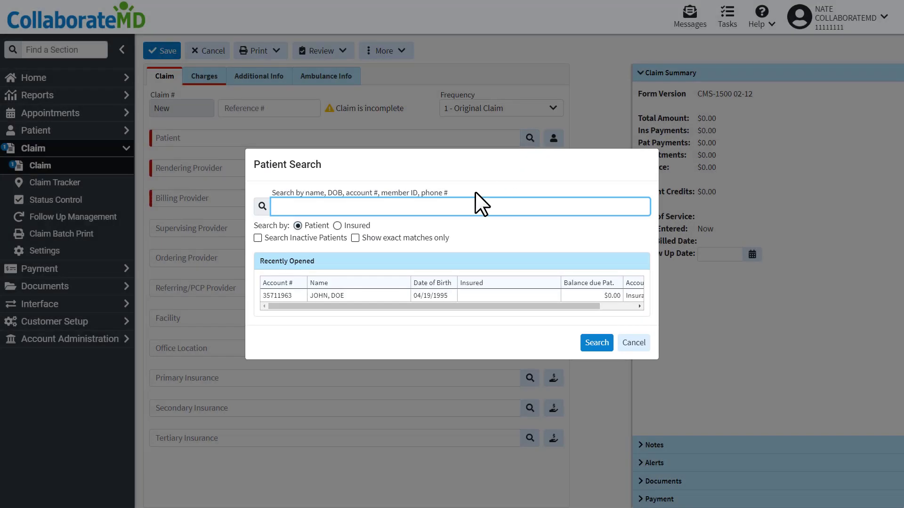
double_click(372, 295)
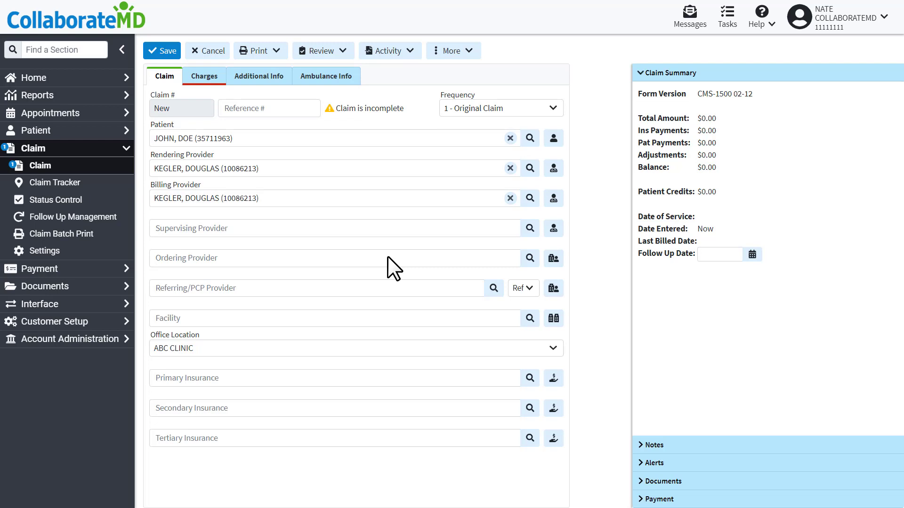
left_click(530, 168)
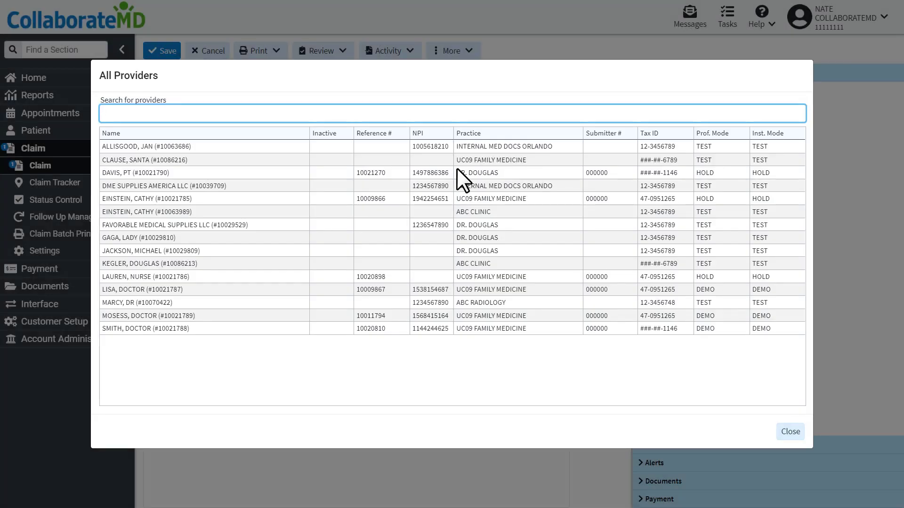
Make SMITH, DOCTOR the provider, add diagnosis A37, and bill the first charge to the patient
left_click(200, 328)
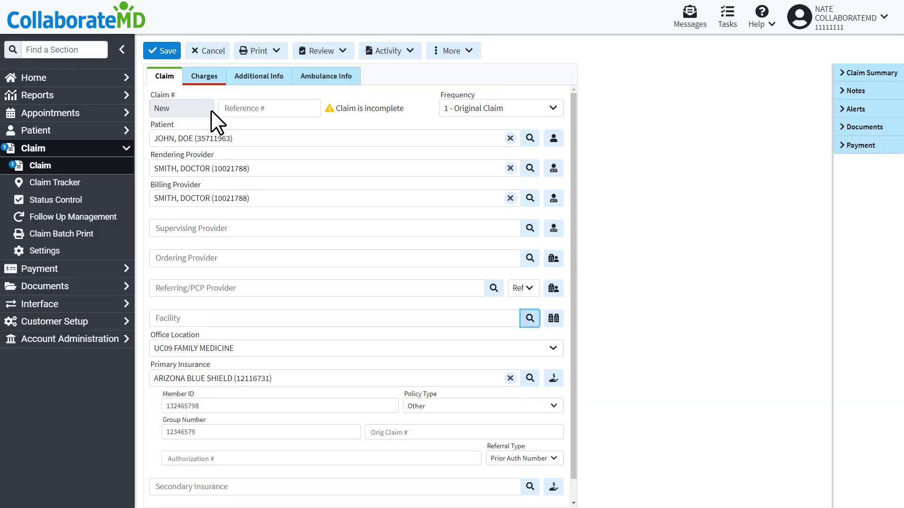
left_click(204, 77)
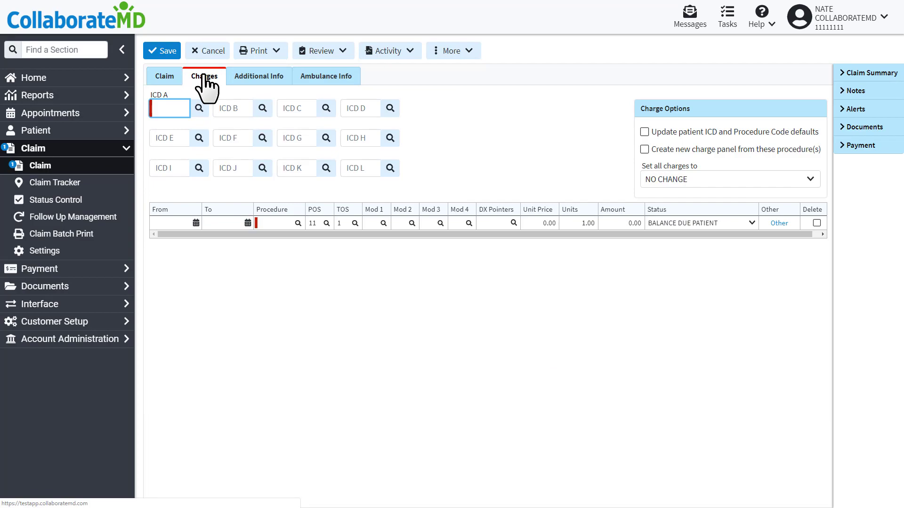
left_click(199, 109)
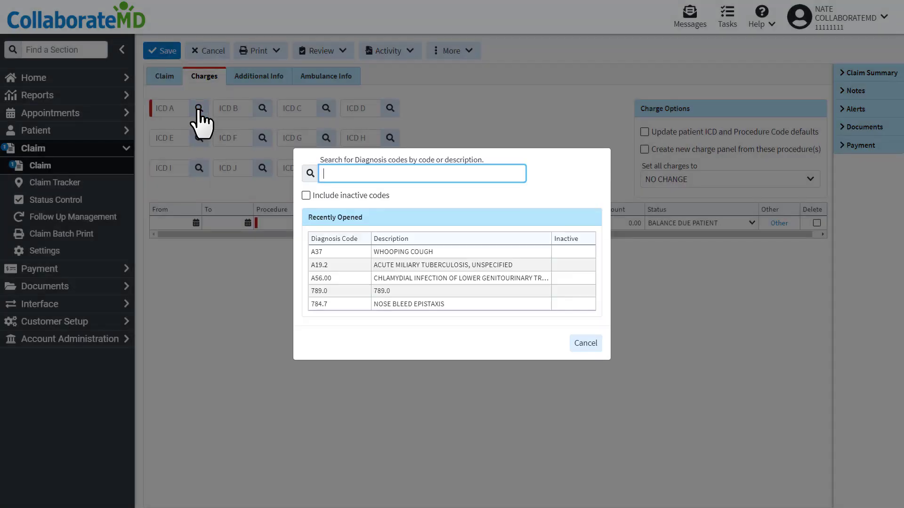
left_click(375, 253)
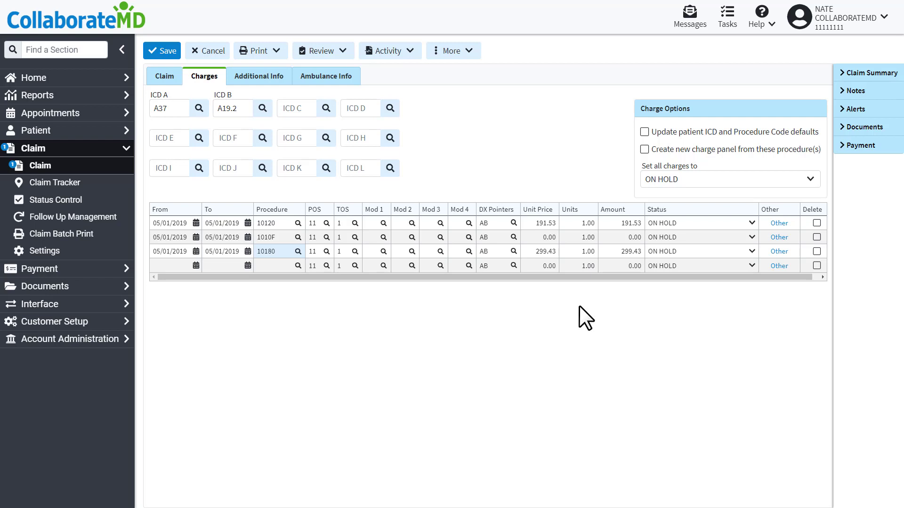
left_click(662, 224)
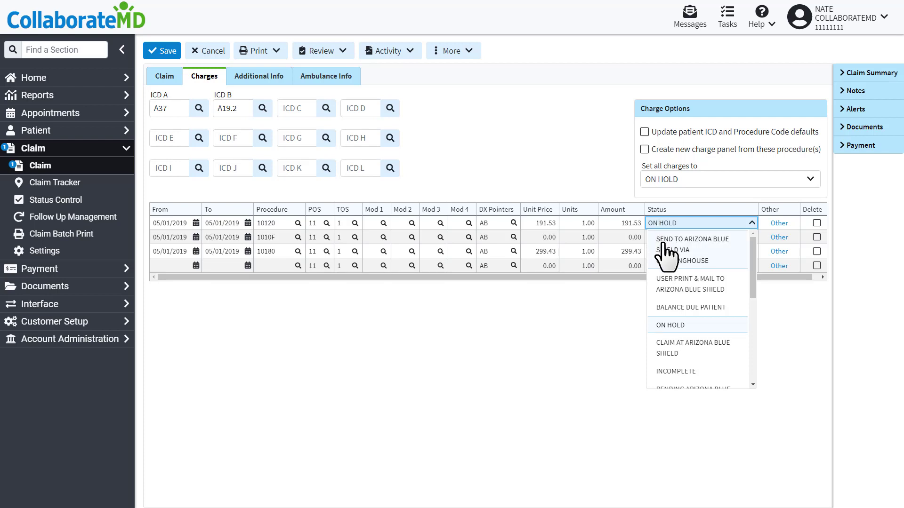
left_click(675, 309)
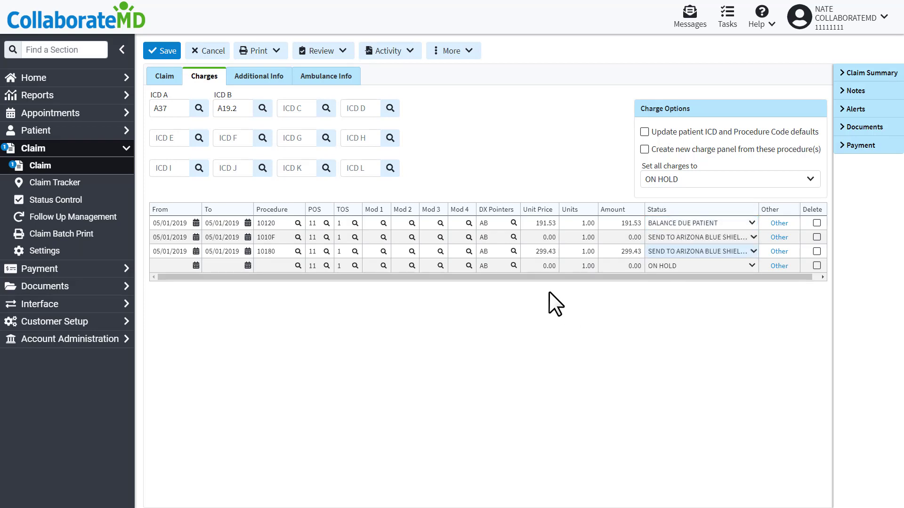
Save John Doe's $490.96 claim
left_click(175, 56)
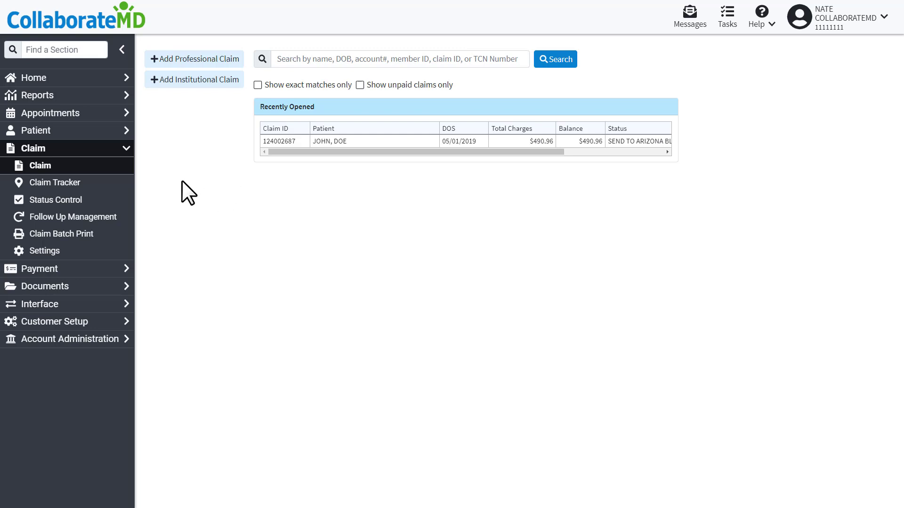
Search the Claim Tracker for claims submitted in the last 30 days
left_click(105, 183)
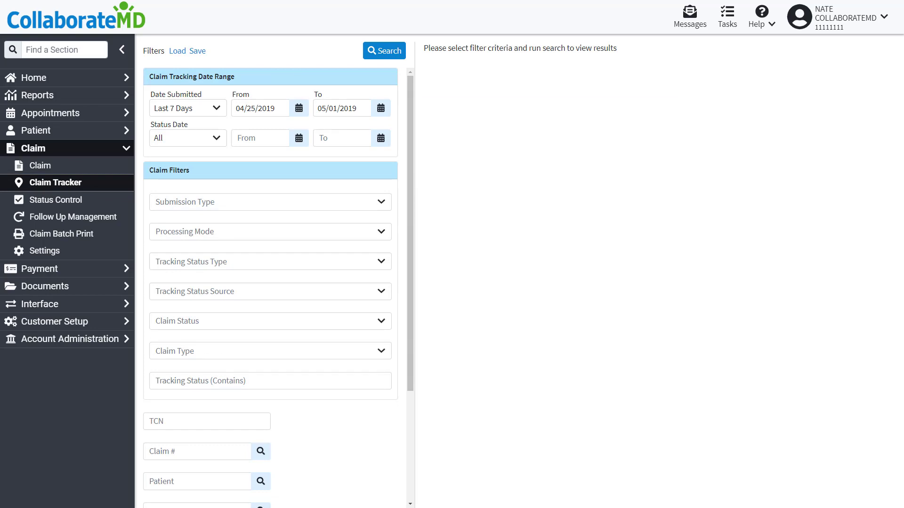
left_click(385, 50)
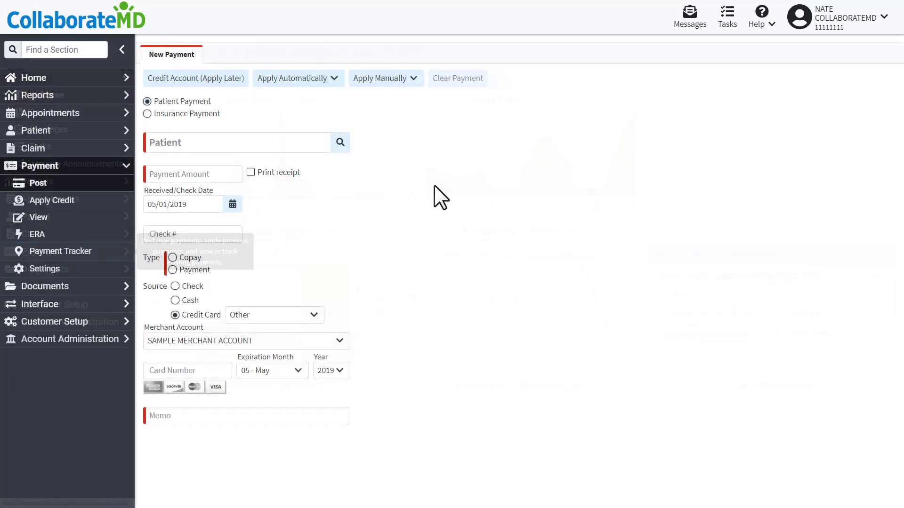
left_click(340, 142)
left_click(329, 297)
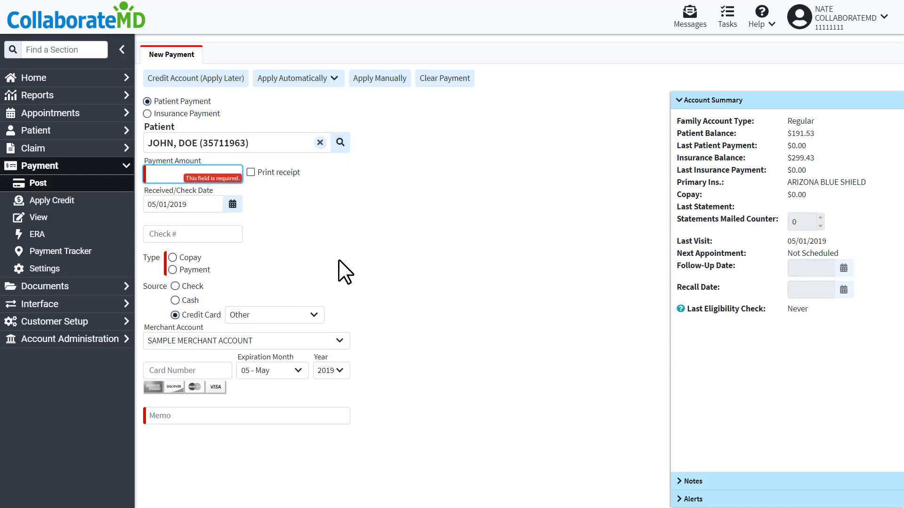
type("50")
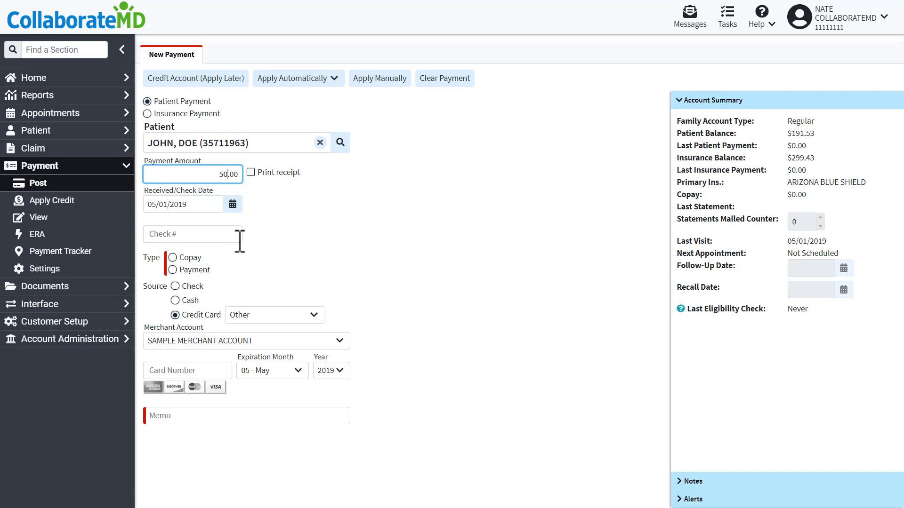
left_click(172, 270)
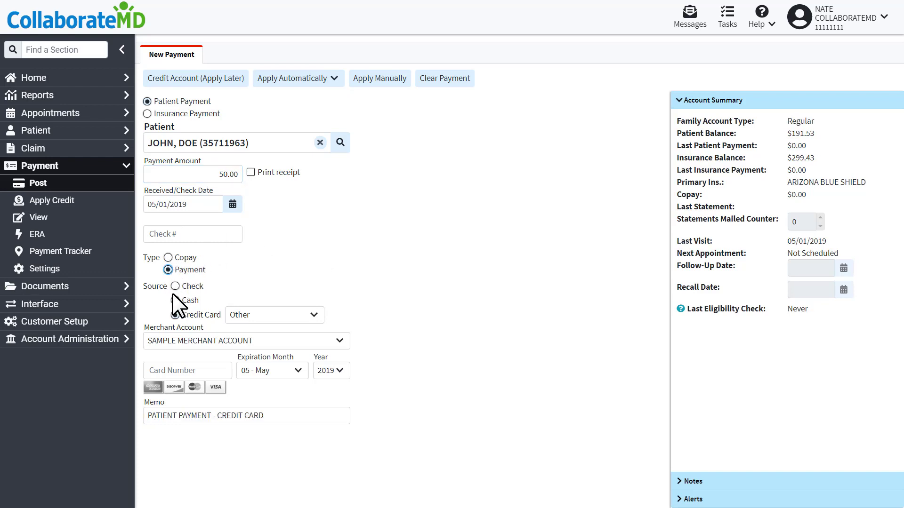
left_click(179, 371)
type("41")
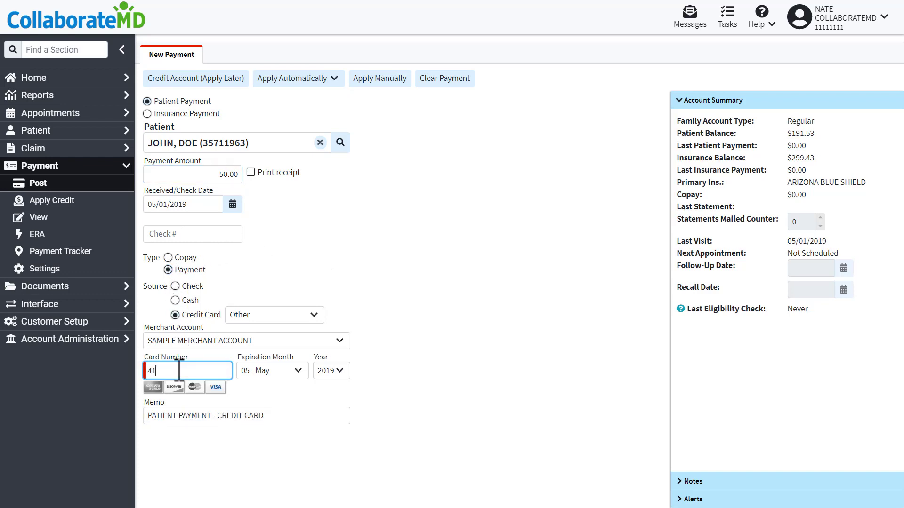
type("11-1111-1111-11")
type("11")
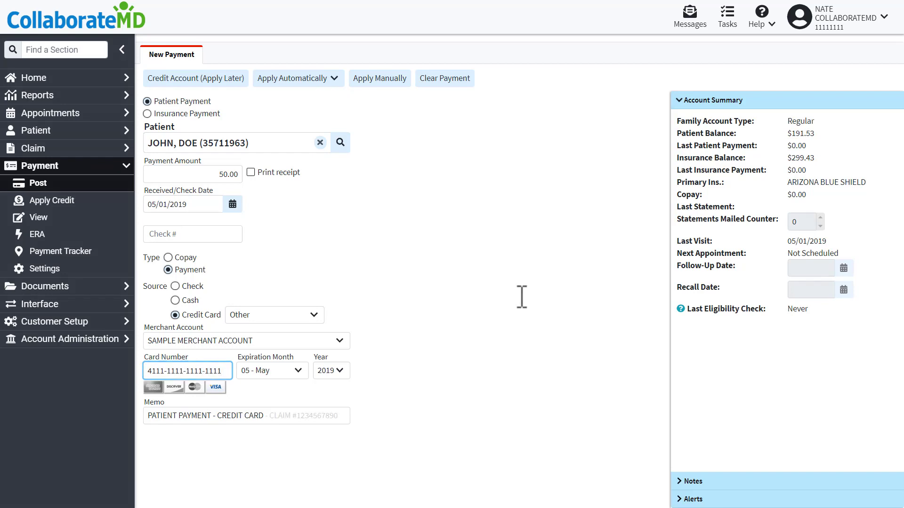
type(" - CLAIM #1234567890")
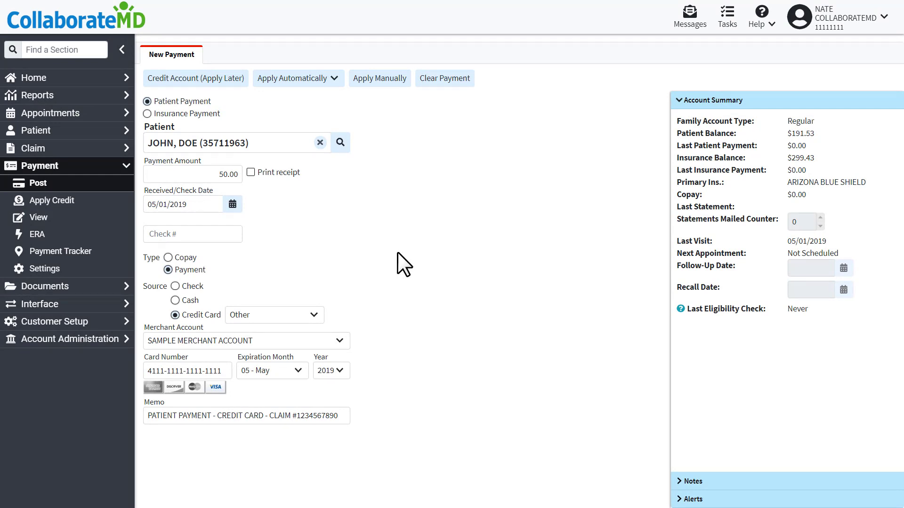
Switch to an insurance payment, open ERA search, and ask 'How do I post a payment'
left_click(179, 114)
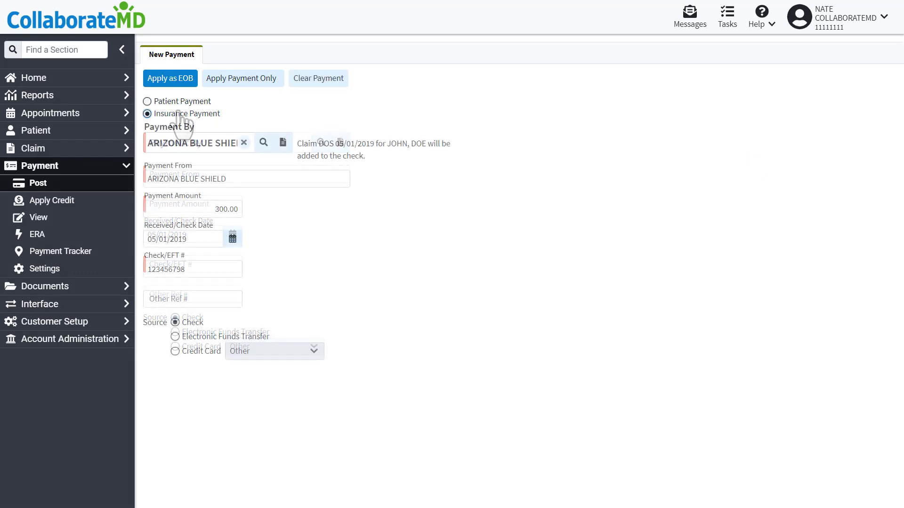
left_click(71, 236)
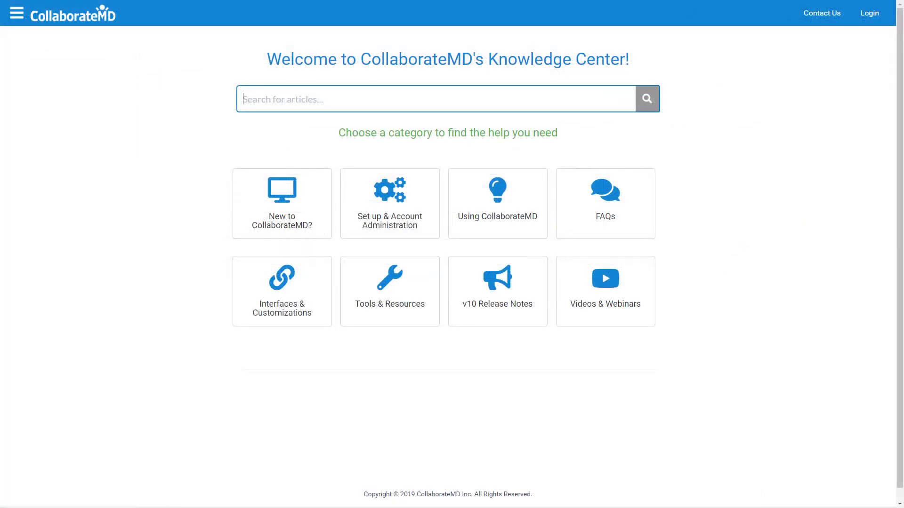
type("How do I post a")
type(" payment")
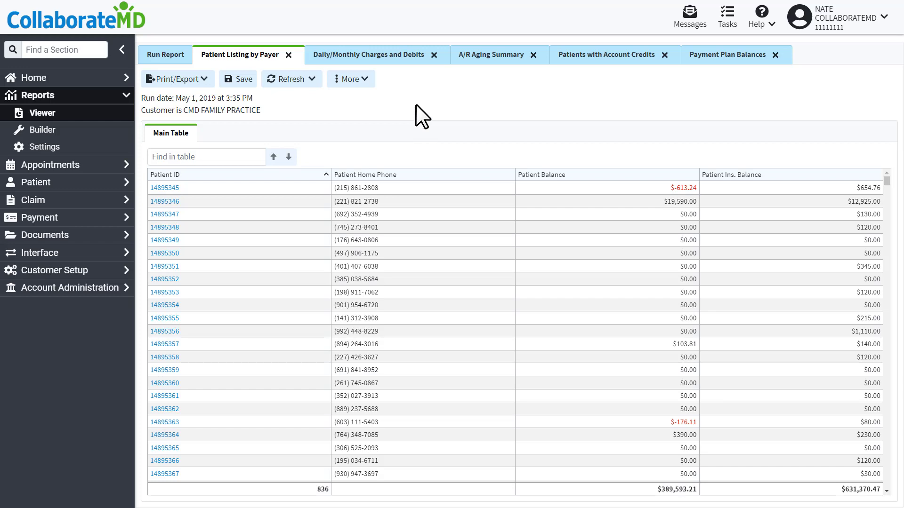
View Daily/Monthly Charges by practice and facility, A/R Aging, Account Credits, Payment Plan Balances, then the report list
left_click(396, 56)
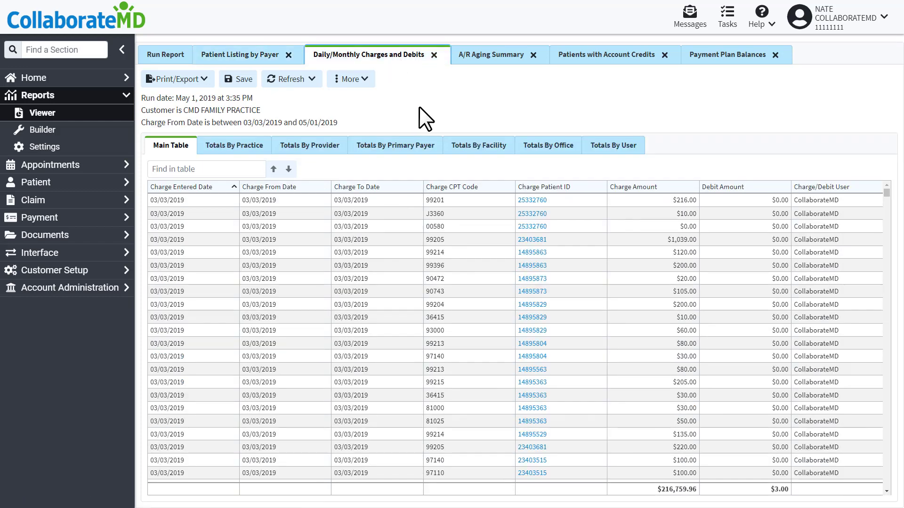
left_click(250, 146)
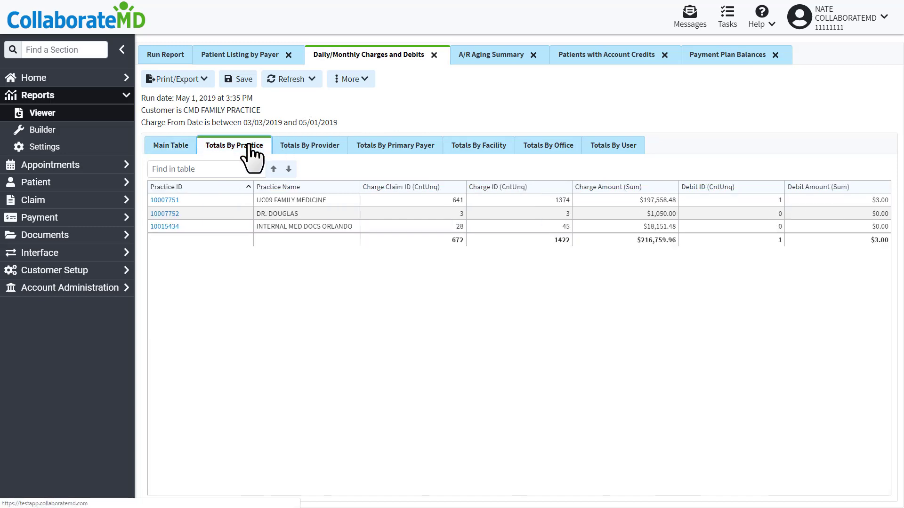
left_click(474, 147)
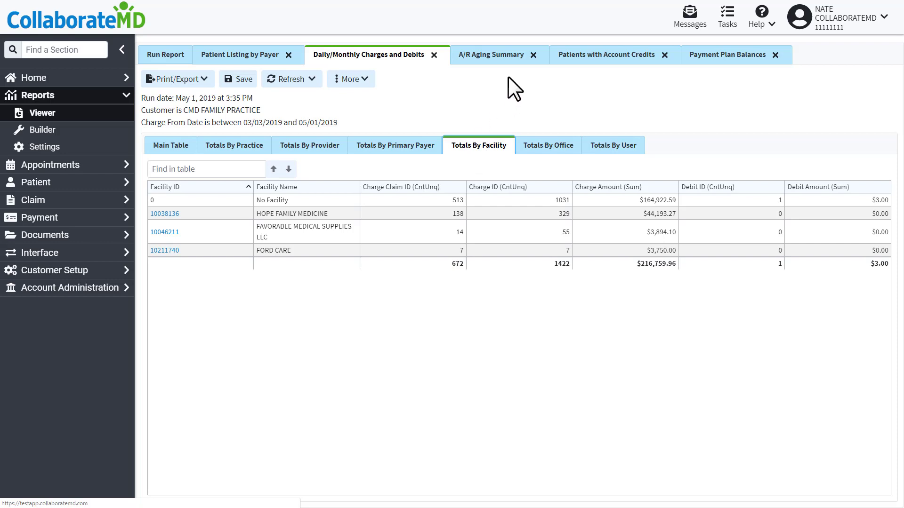
left_click(511, 56)
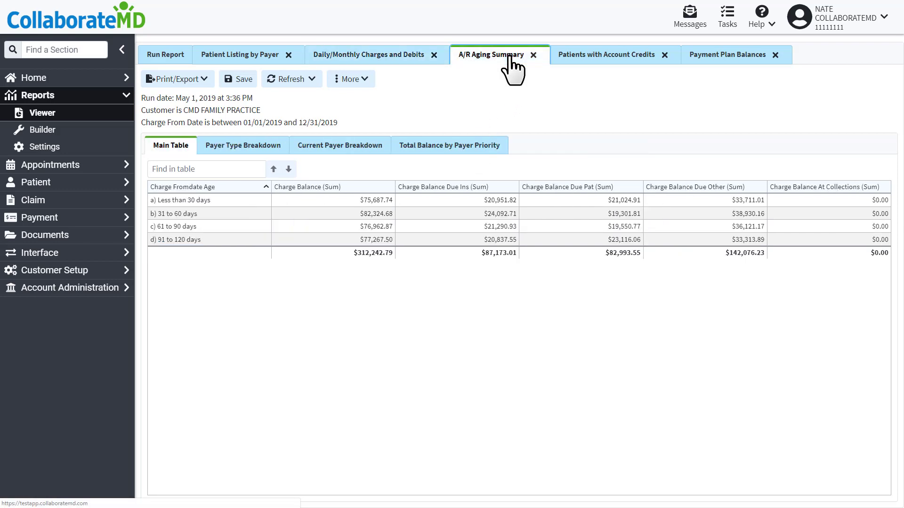
left_click(602, 55)
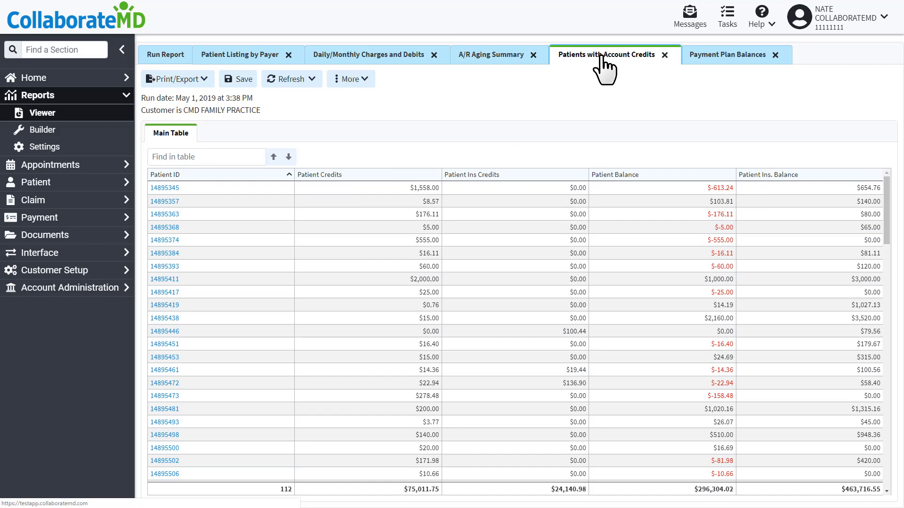
left_click(732, 72)
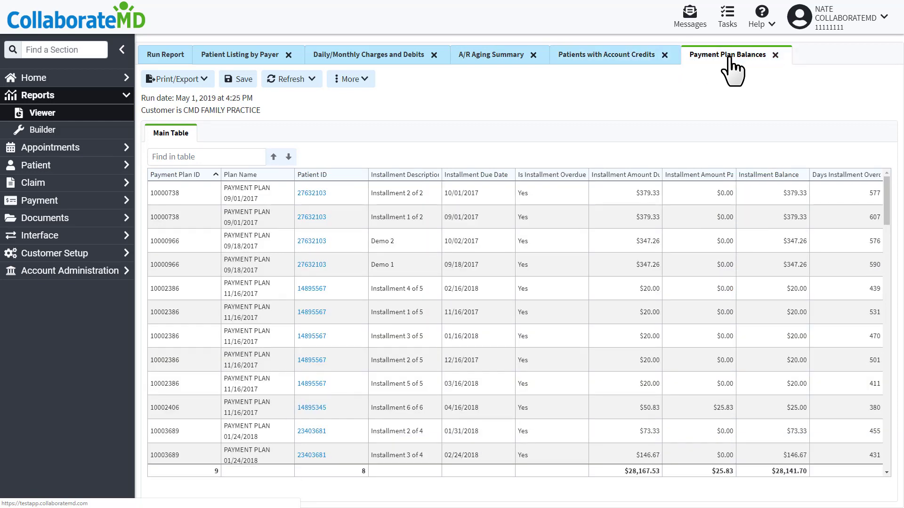
left_click(165, 54)
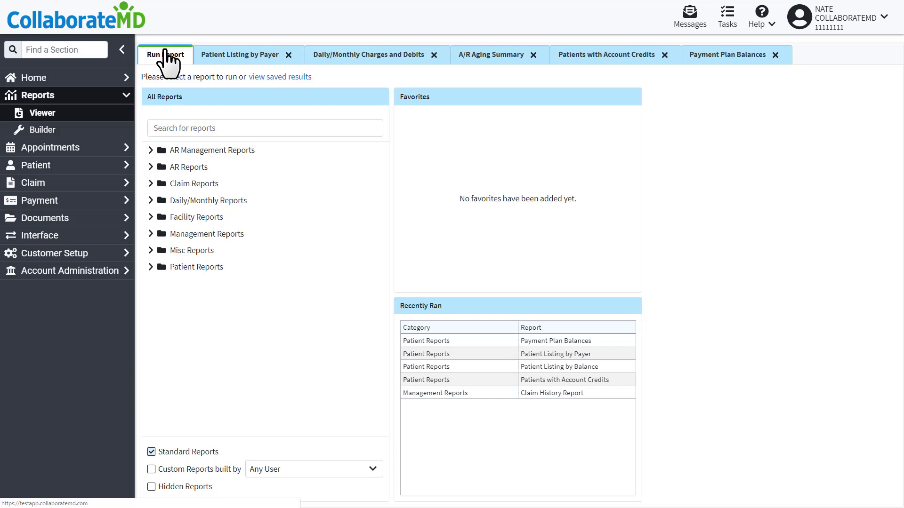
Search 'PATIENT LIST' and run the Patient Listing by Payer report
left_click(192, 127)
type("P")
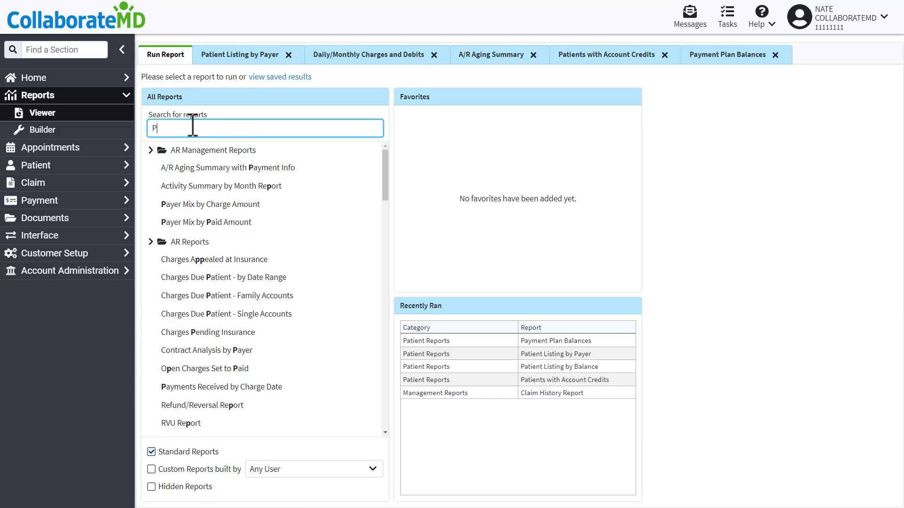
type("ATIENT LIST")
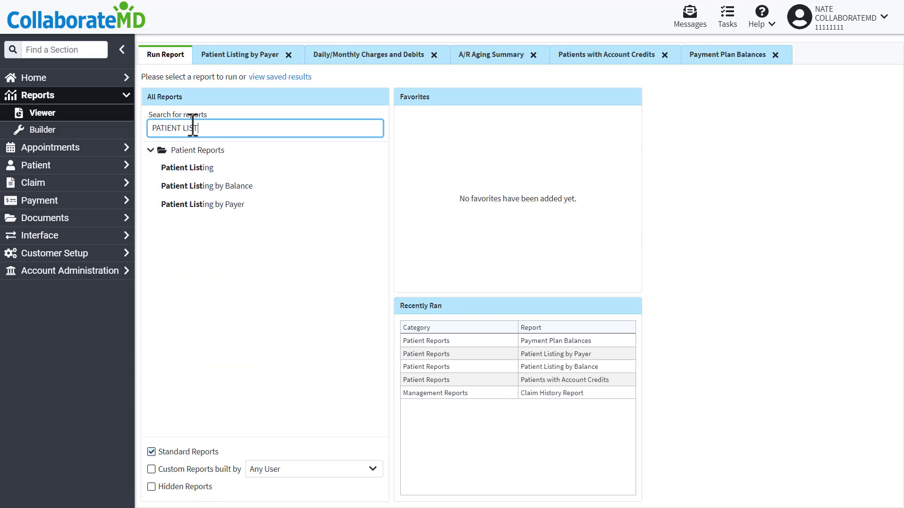
left_click(201, 202)
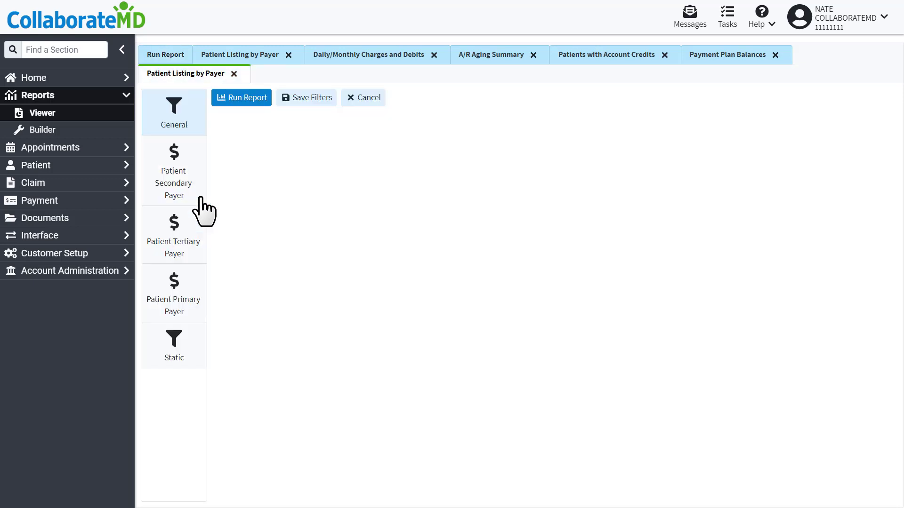
left_click(245, 99)
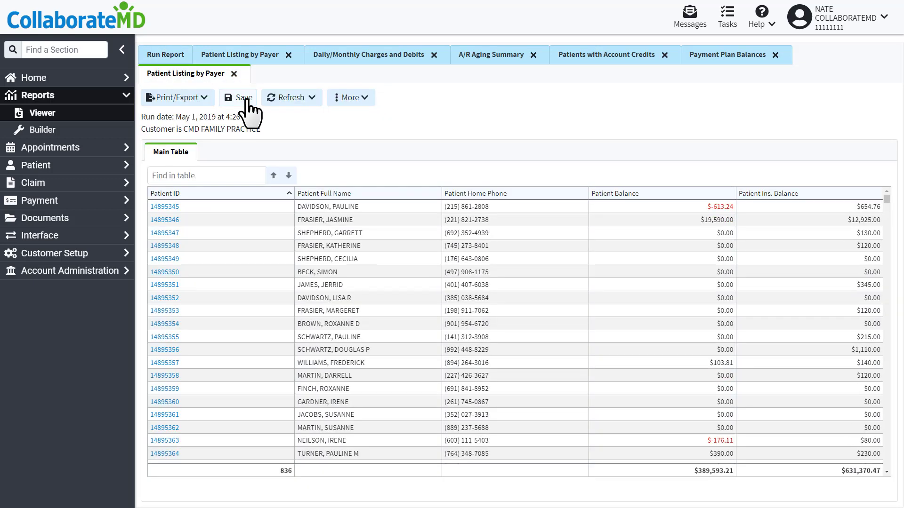
left_click(167, 54)
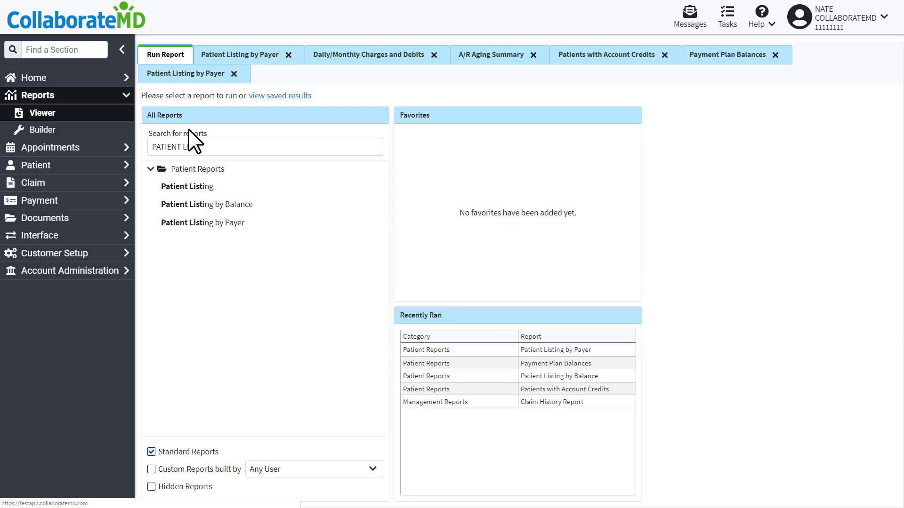
Add Patient Listing by Payer to favorites and open the Report Builder
right_click(212, 223)
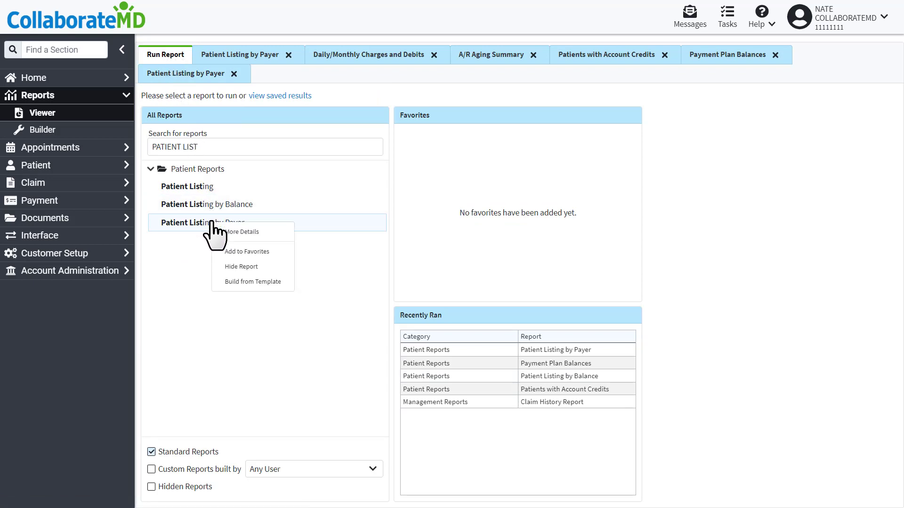
left_click(248, 253)
left_click(312, 260)
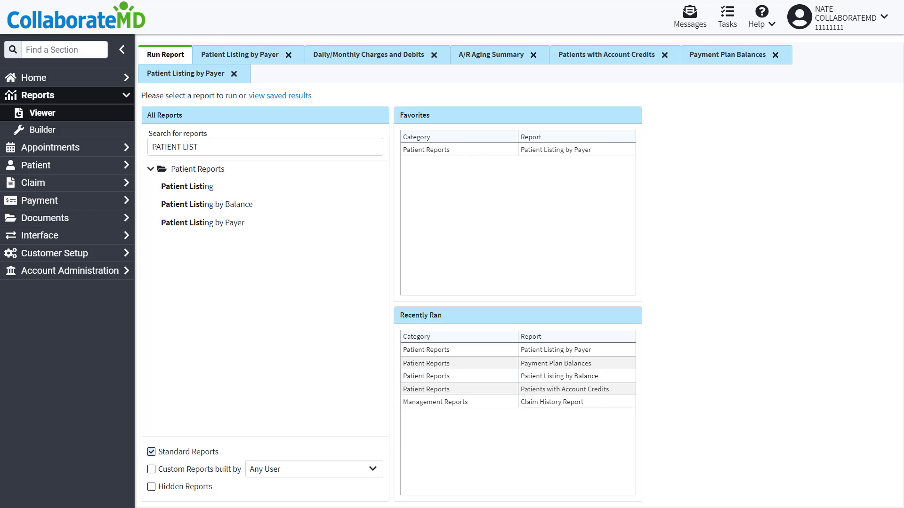
left_click(58, 135)
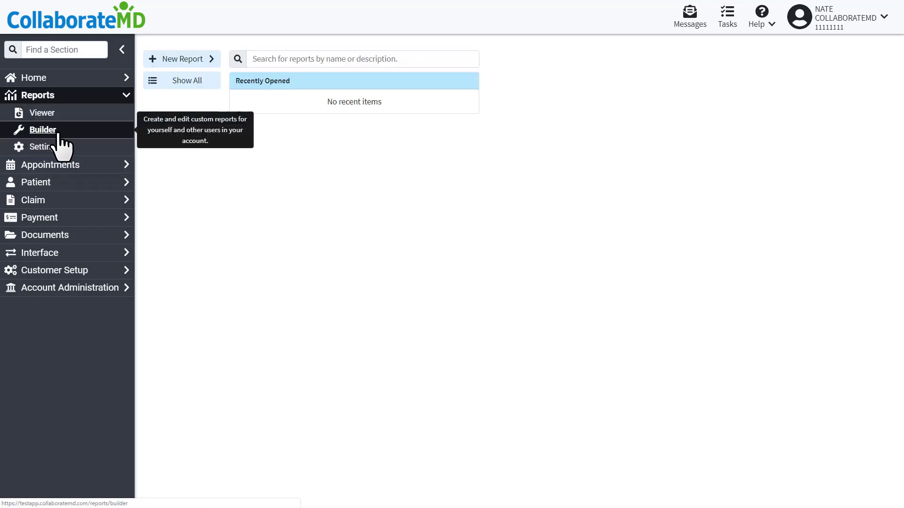
Start a new custom report from scratch and scroll its Report Fields list
left_click(181, 61)
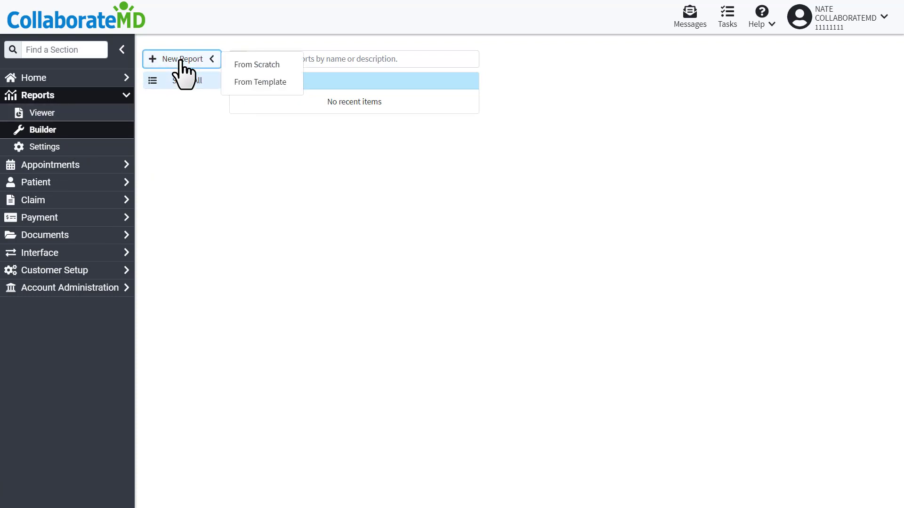
left_click(248, 63)
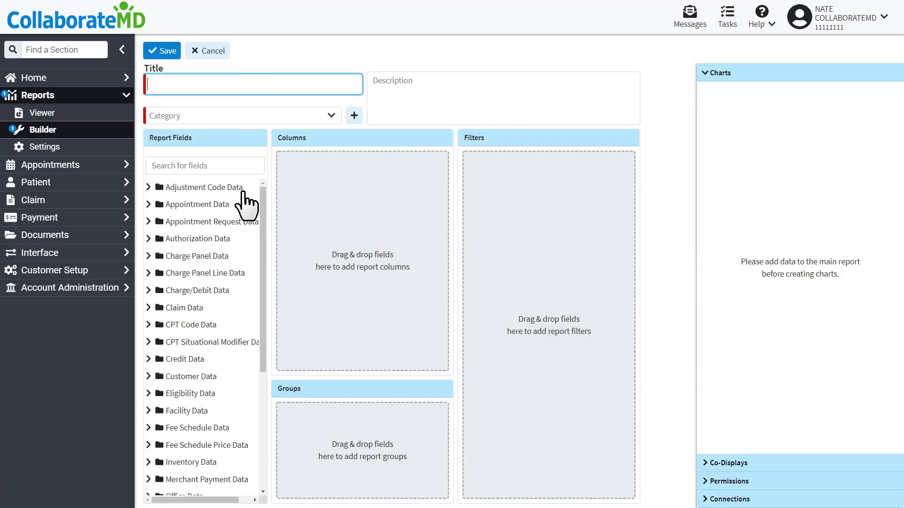
left_click_drag(263, 194, 264, 318)
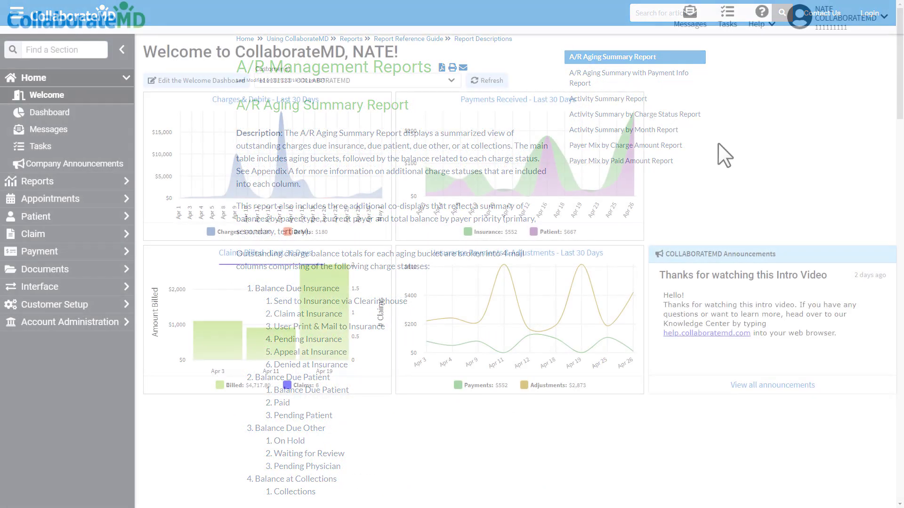
On the Welcome dashboard, show the Help dropdown's Knowledge Center option, then close it
left_click(762, 20)
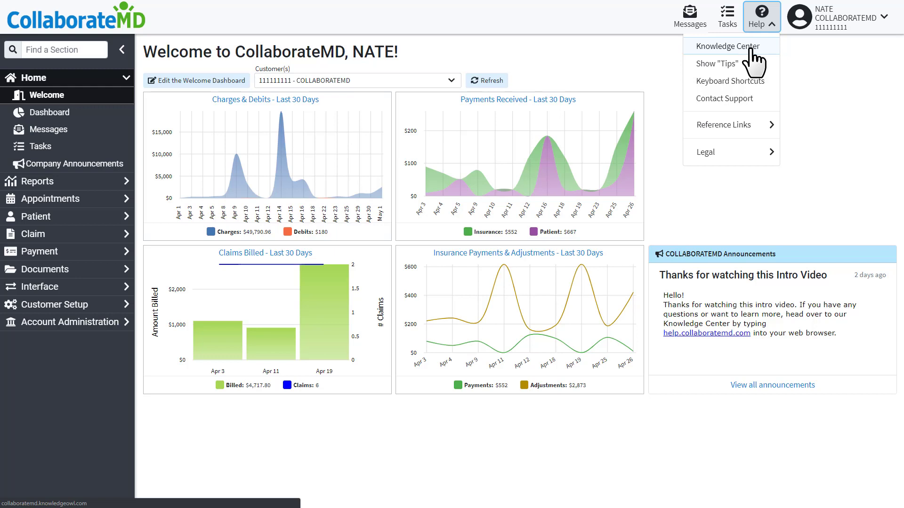
left_click(811, 99)
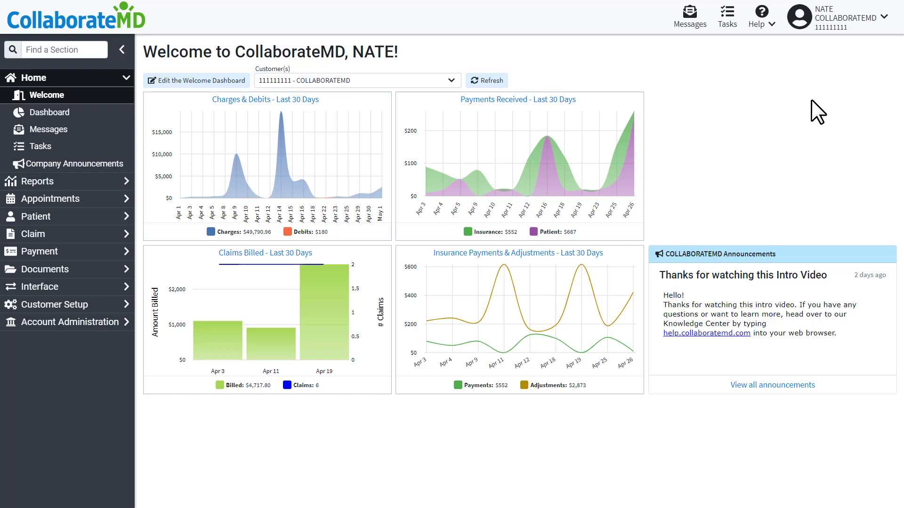
Send feedback from the user menu rated 'Keep up the great work!' with comment 'CMD is awesome!'
left_click(832, 29)
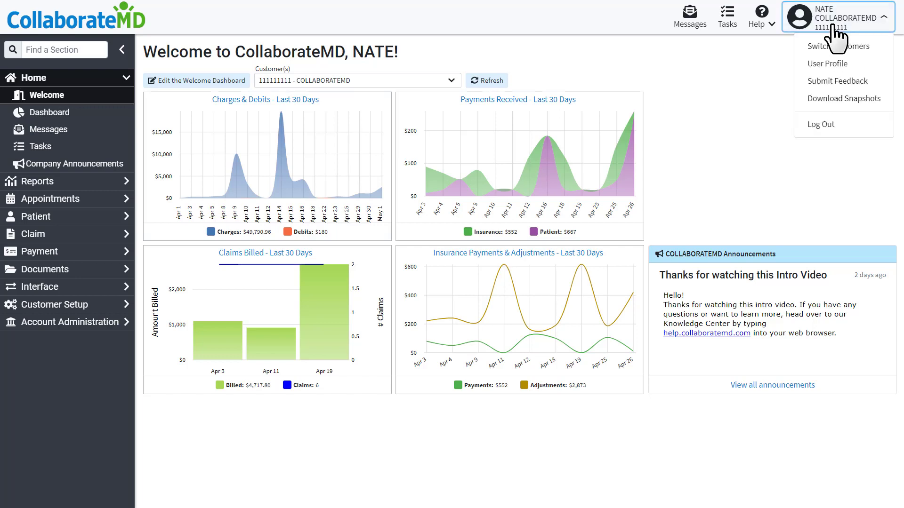
left_click(835, 82)
left_click(338, 194)
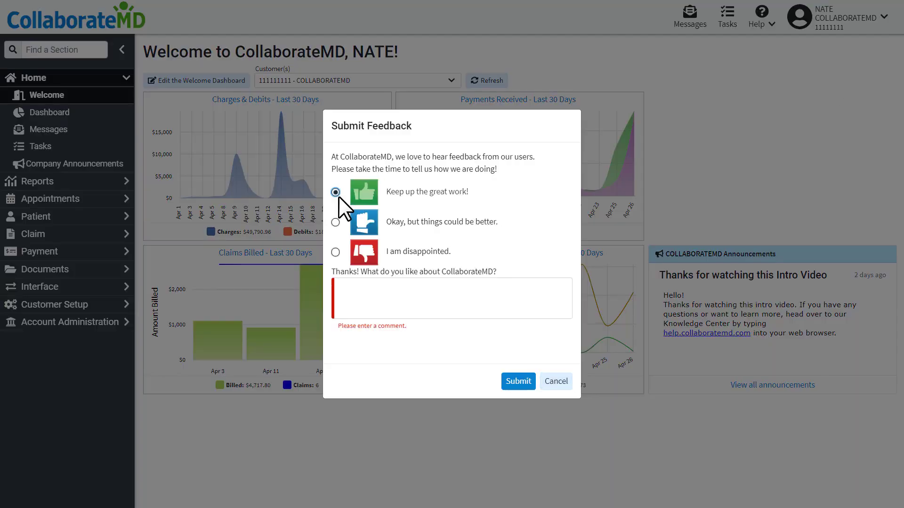
left_click(367, 306)
left_click(518, 375)
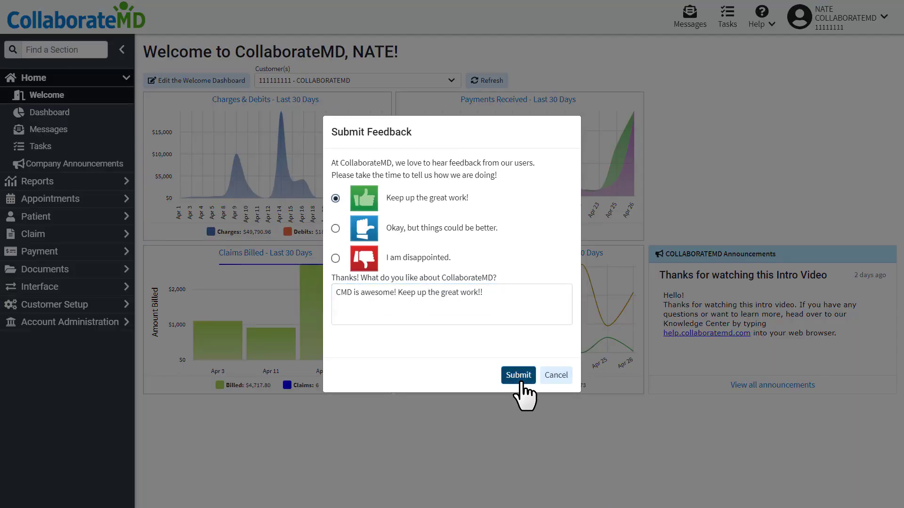